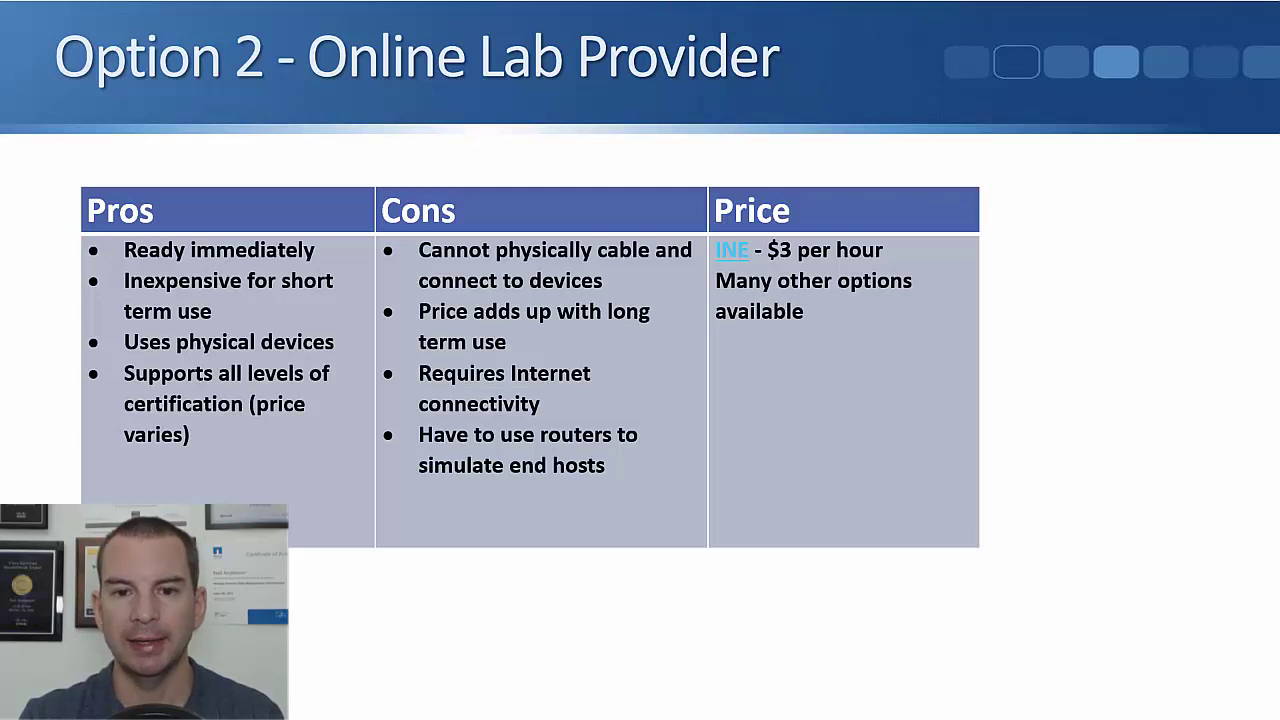
- Open rentals.ine.com and sign in to the INE member account
{"action": "left_click", "coordinate": [732, 251]}
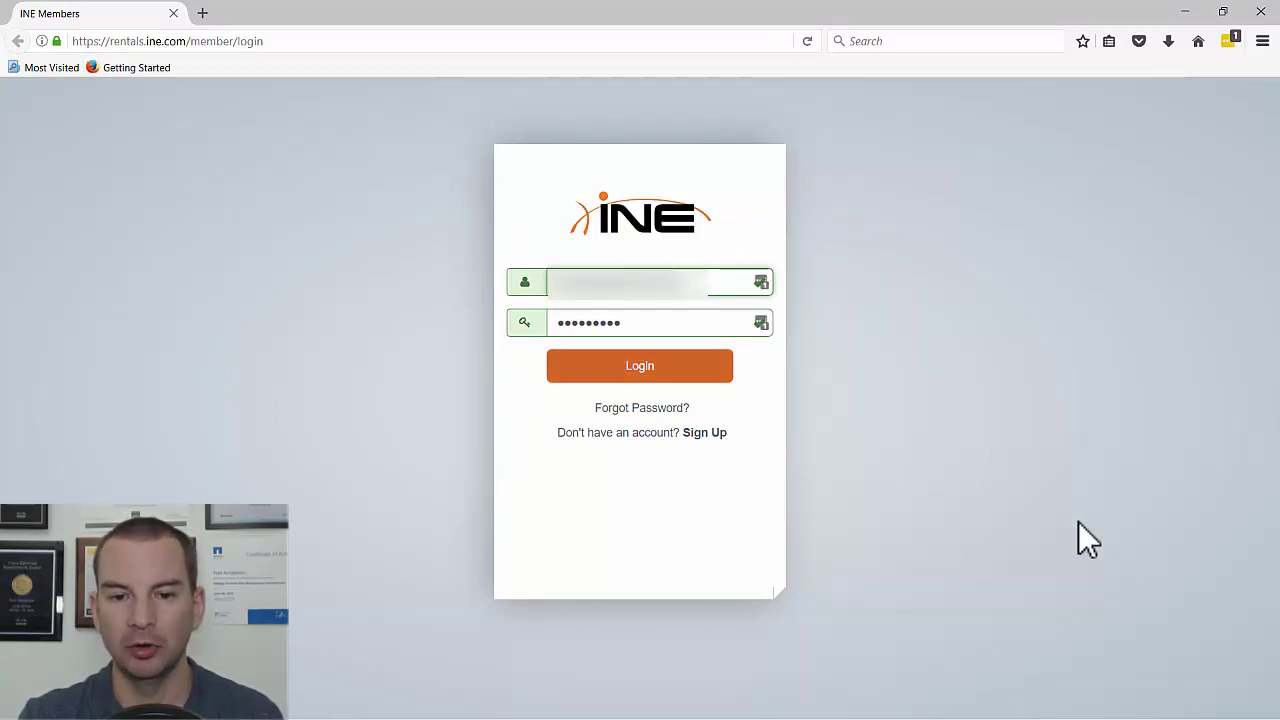
{"action": "key", "text": "Return"}
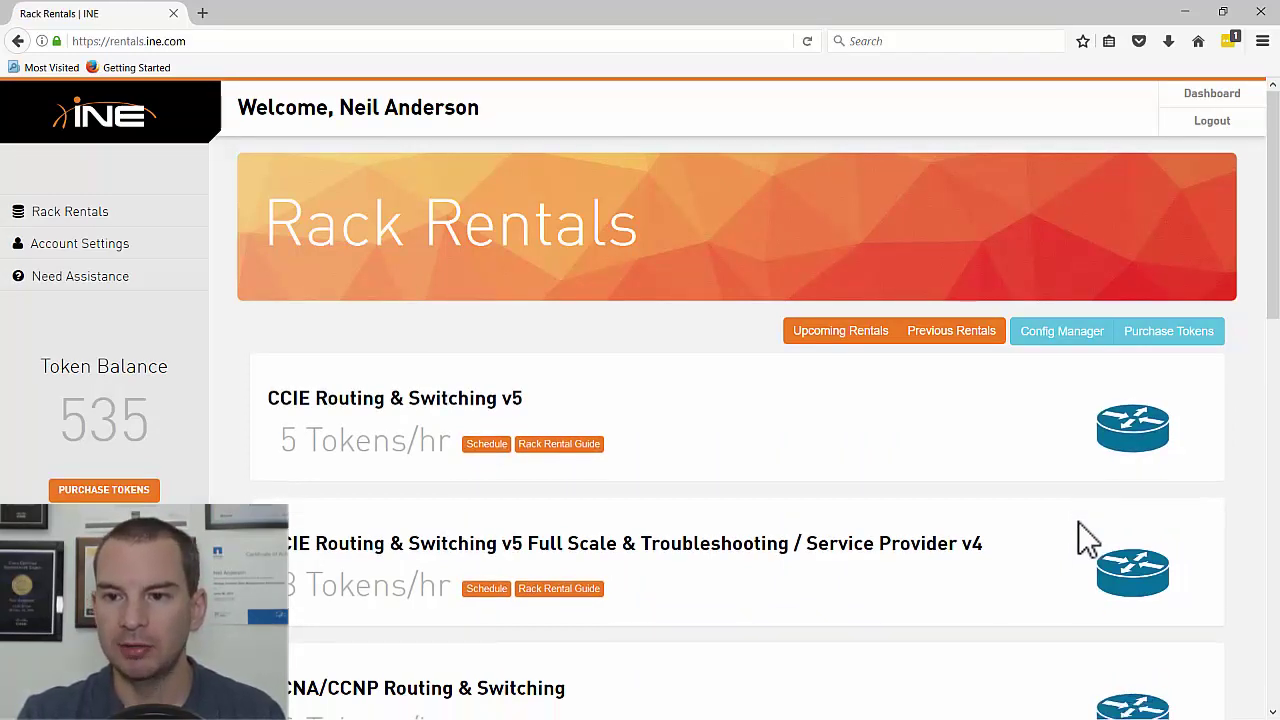
- Browse the rack list and start scheduling the CCNA/CCNP Routing & Switching rack for 2017-05-14
{"action": "scroll", "coordinate": [1080, 522], "scroll_direction": "down", "scroll_amount": 1}
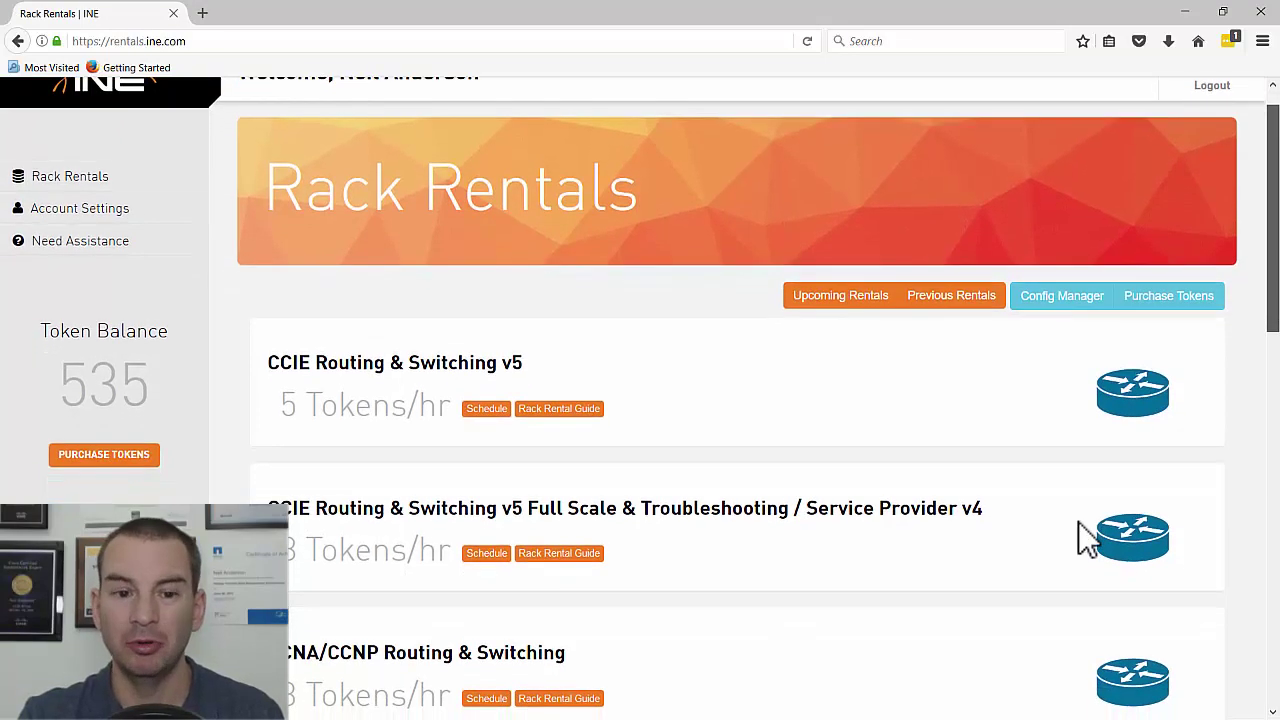
{"action": "scroll", "coordinate": [1078, 521], "scroll_direction": "down", "scroll_amount": 1}
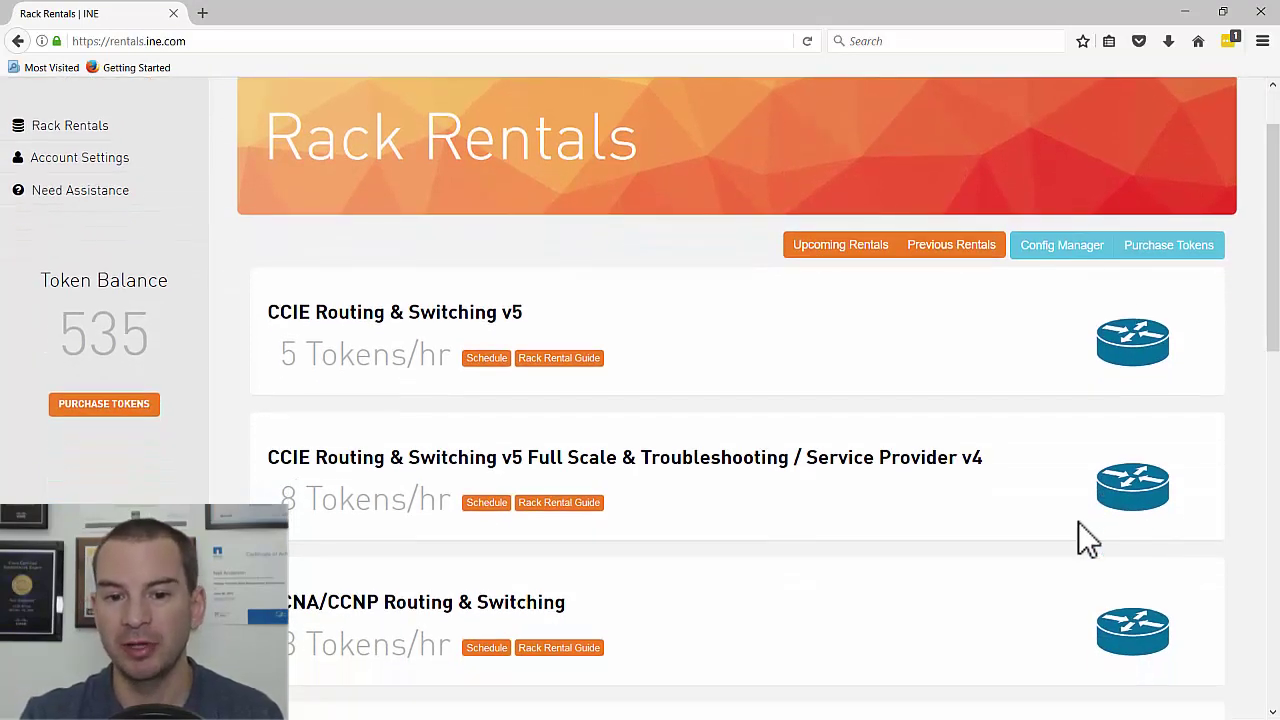
{"action": "scroll", "coordinate": [1078, 521], "scroll_direction": "down", "scroll_amount": 3}
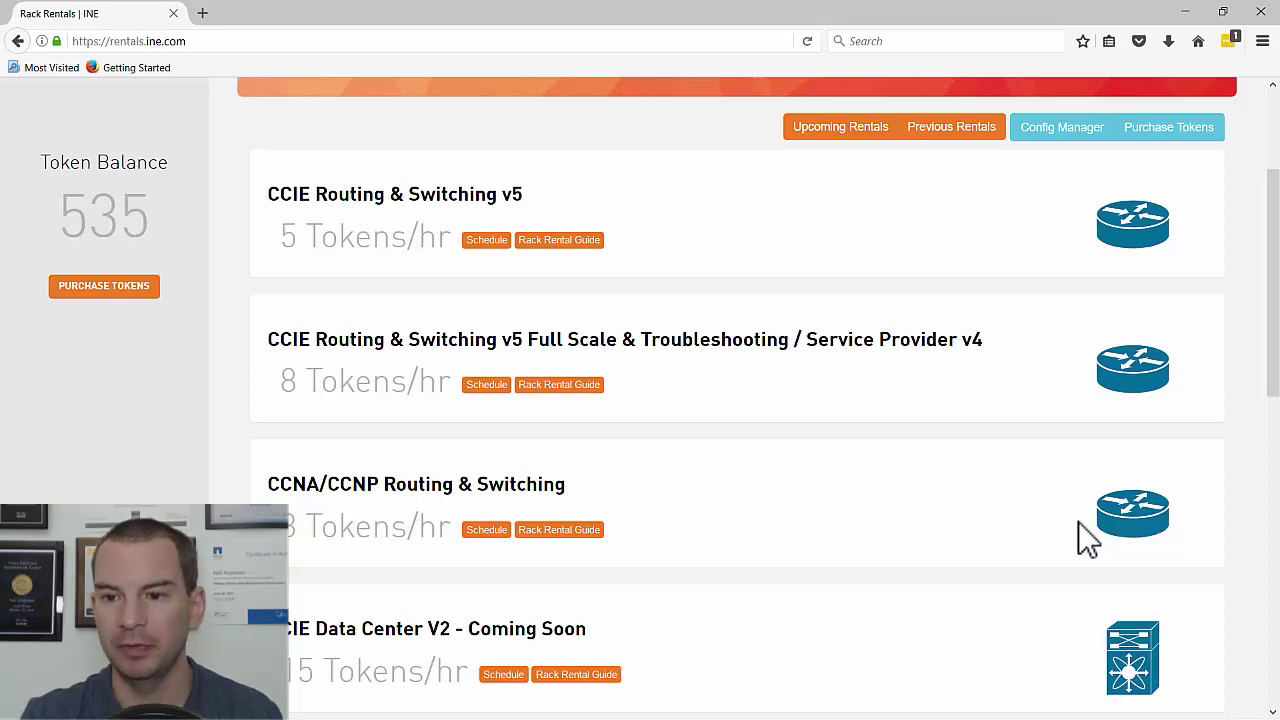
{"action": "scroll", "coordinate": [1078, 521], "scroll_direction": "down", "scroll_amount": 3}
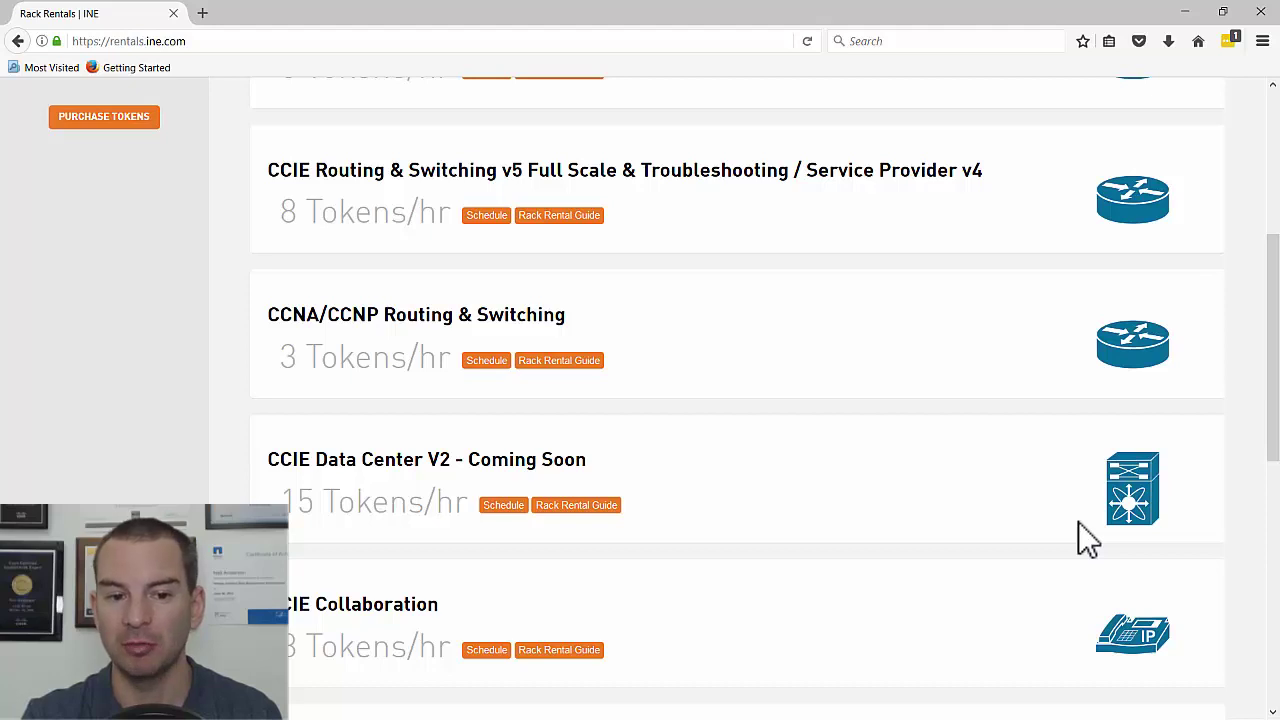
{"action": "scroll", "coordinate": [1078, 521], "scroll_direction": "down", "scroll_amount": 1}
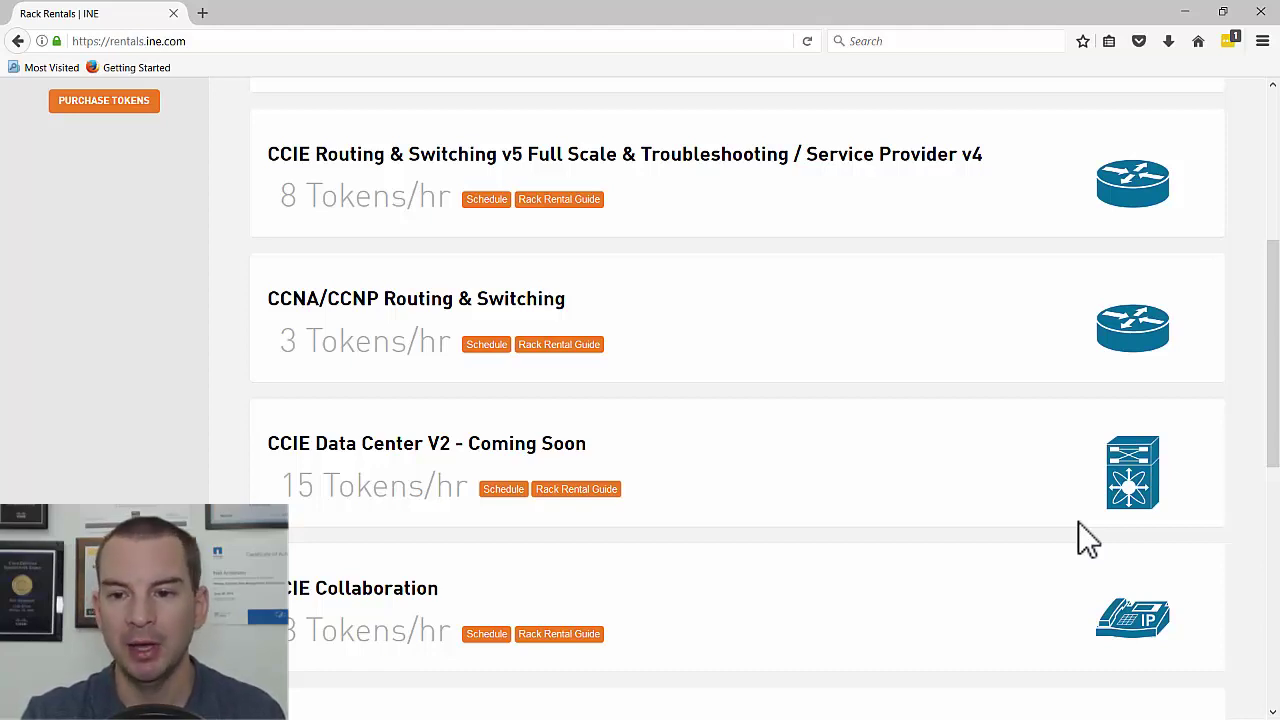
{"action": "scroll", "coordinate": [1078, 521], "scroll_direction": "up", "scroll_amount": 5}
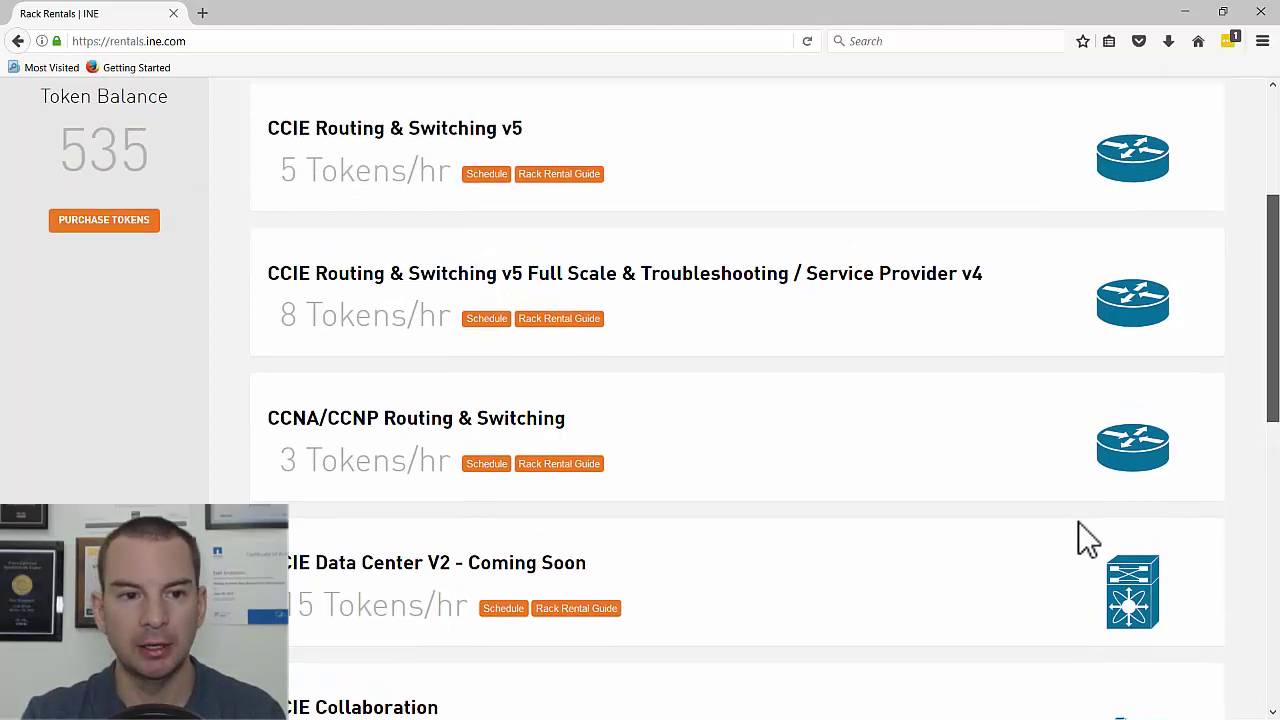
{"action": "scroll", "coordinate": [1078, 521], "scroll_direction": "up", "scroll_amount": 1}
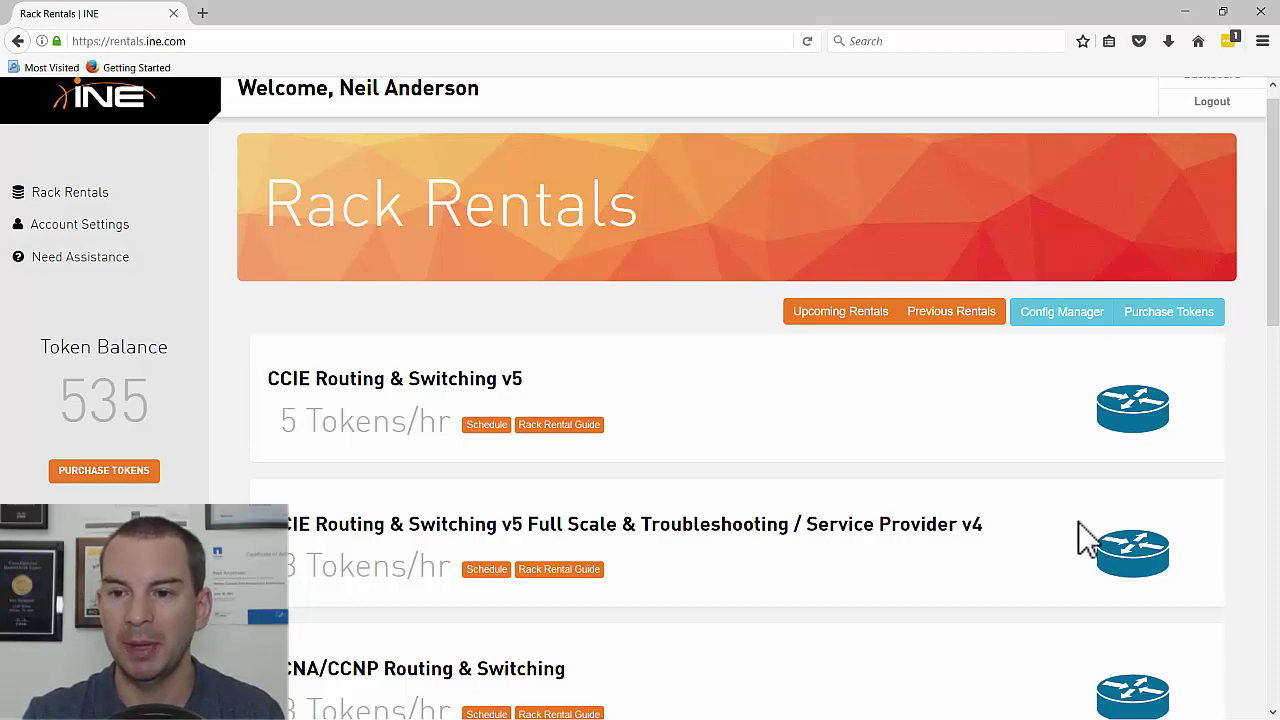
{"action": "scroll", "coordinate": [1079, 523], "scroll_direction": "down", "scroll_amount": 3}
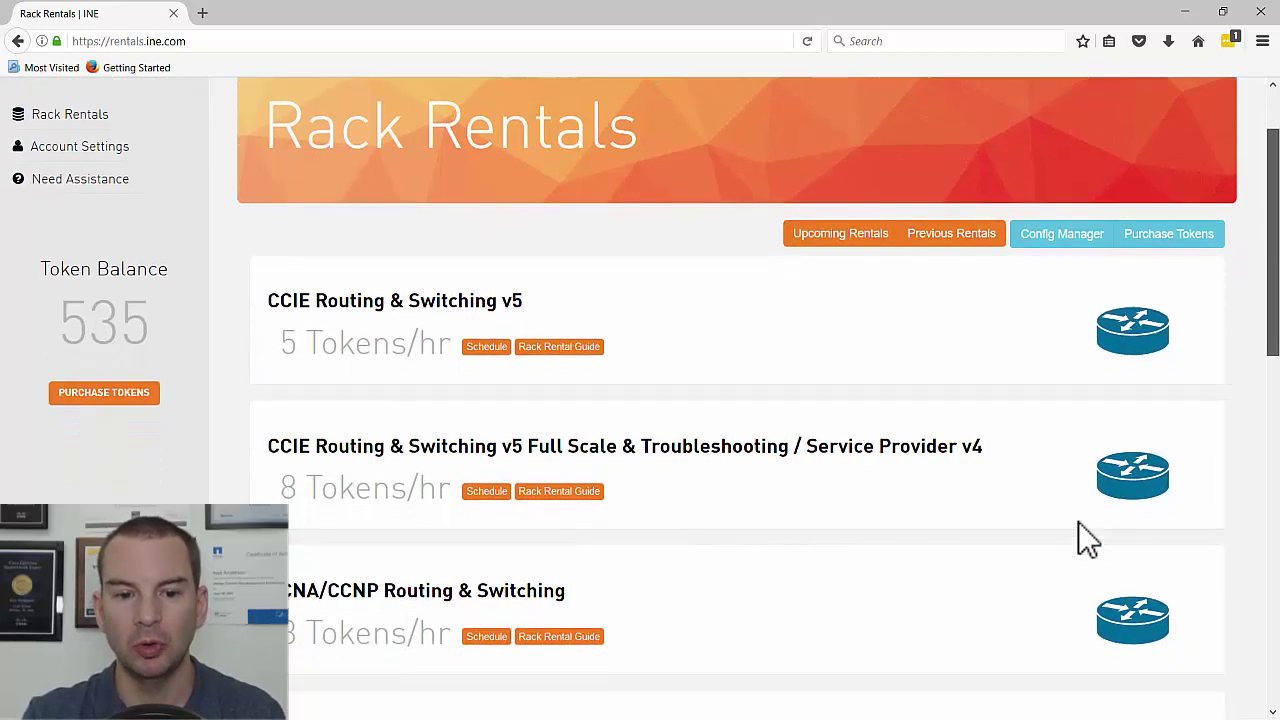
{"action": "scroll", "coordinate": [1078, 522], "scroll_direction": "down", "scroll_amount": 3}
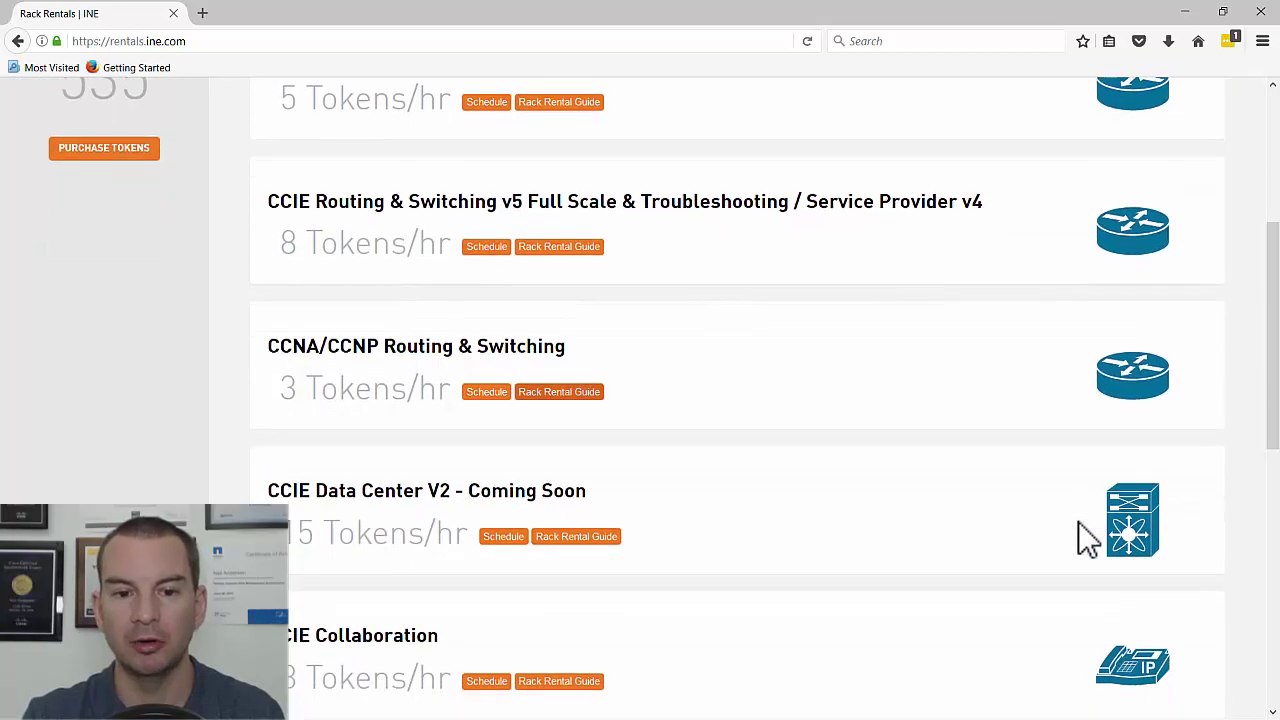
{"action": "key", "text": "Return"}
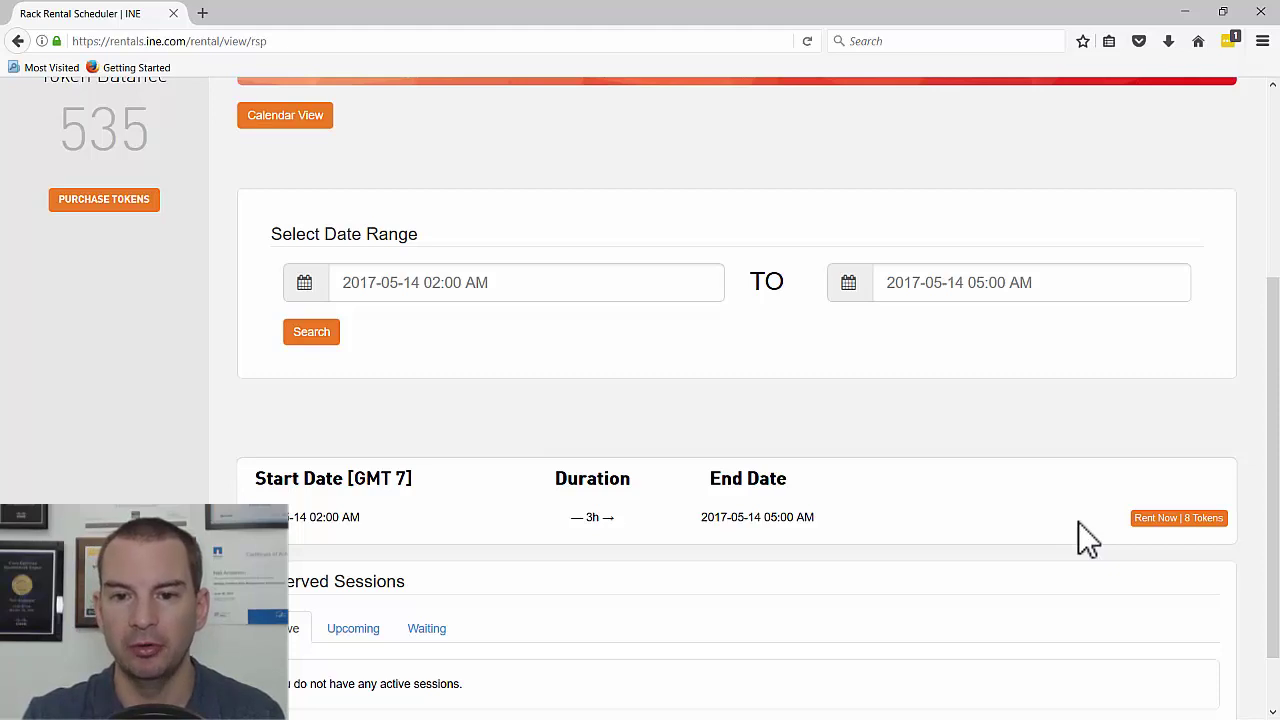
- Move the end time to 03:00 AM and search, finding a 1-hour slot for 2 tokens
{"action": "key", "text": "Tab"}
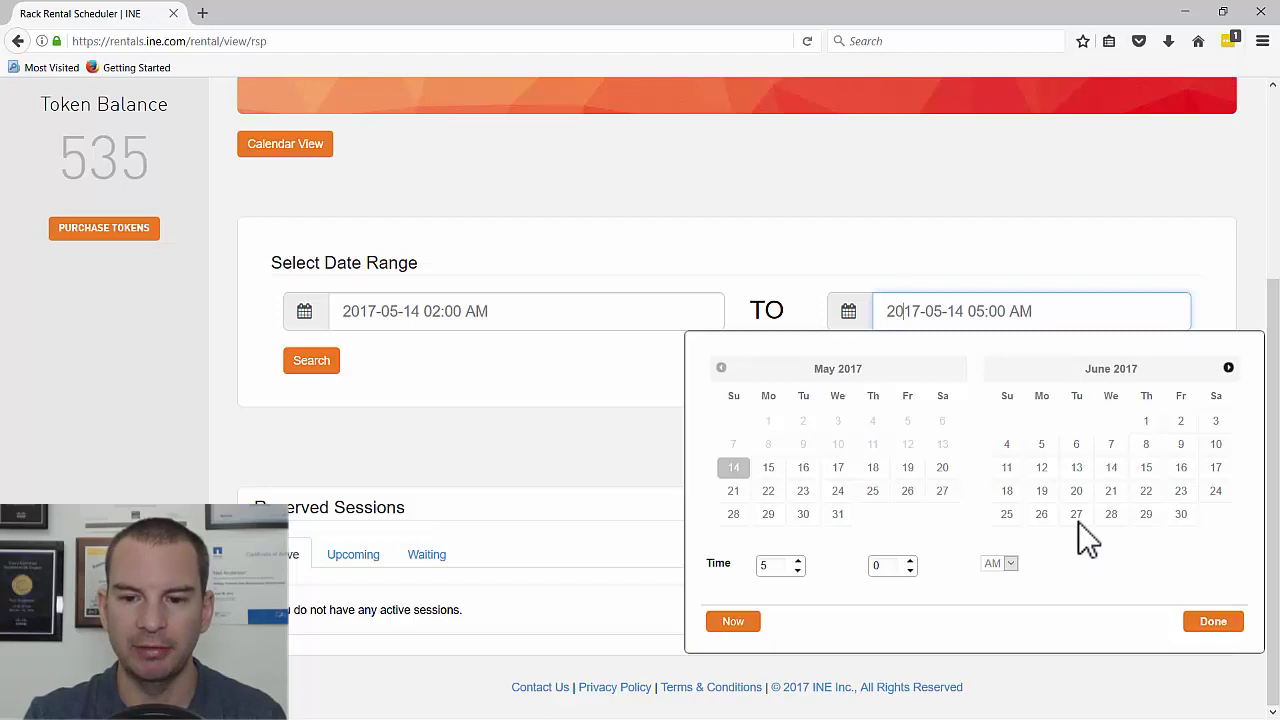
{"action": "key", "text": "Tab"}
{"action": "key", "text": "Down"}
{"action": "key", "text": "Down"}
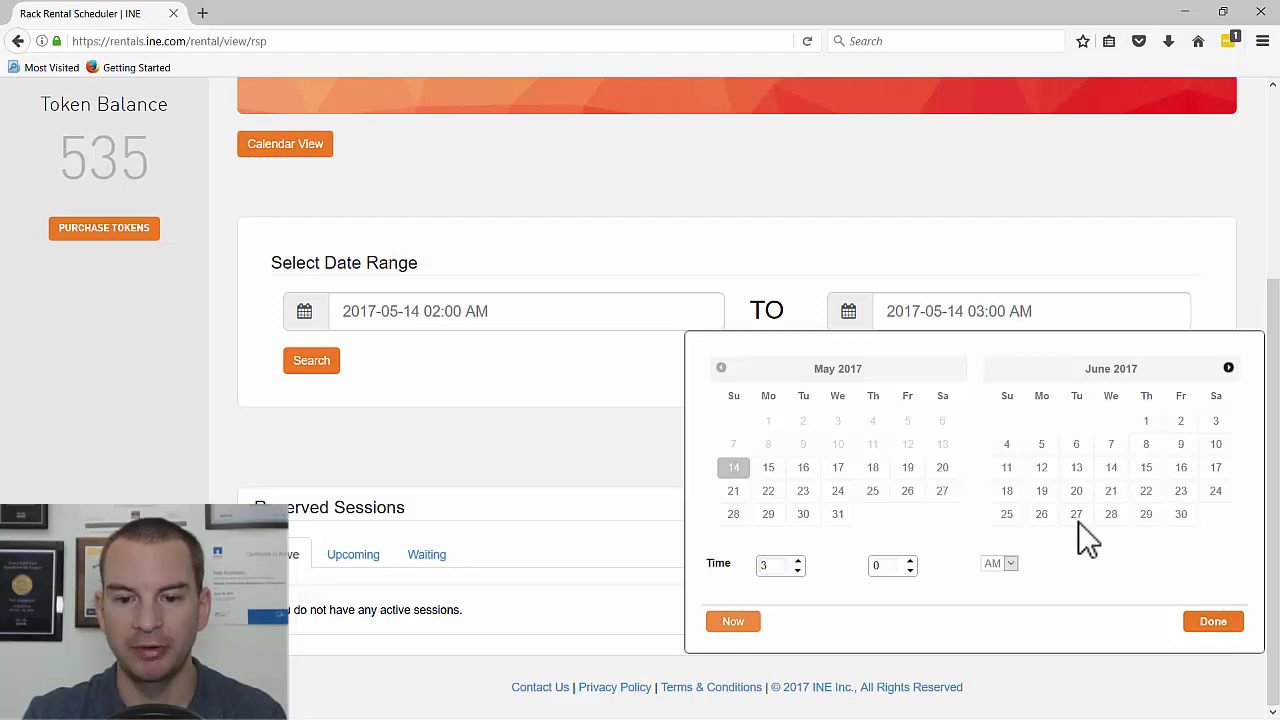
{"action": "key", "text": "Down"}
{"action": "key", "text": "Tab"}
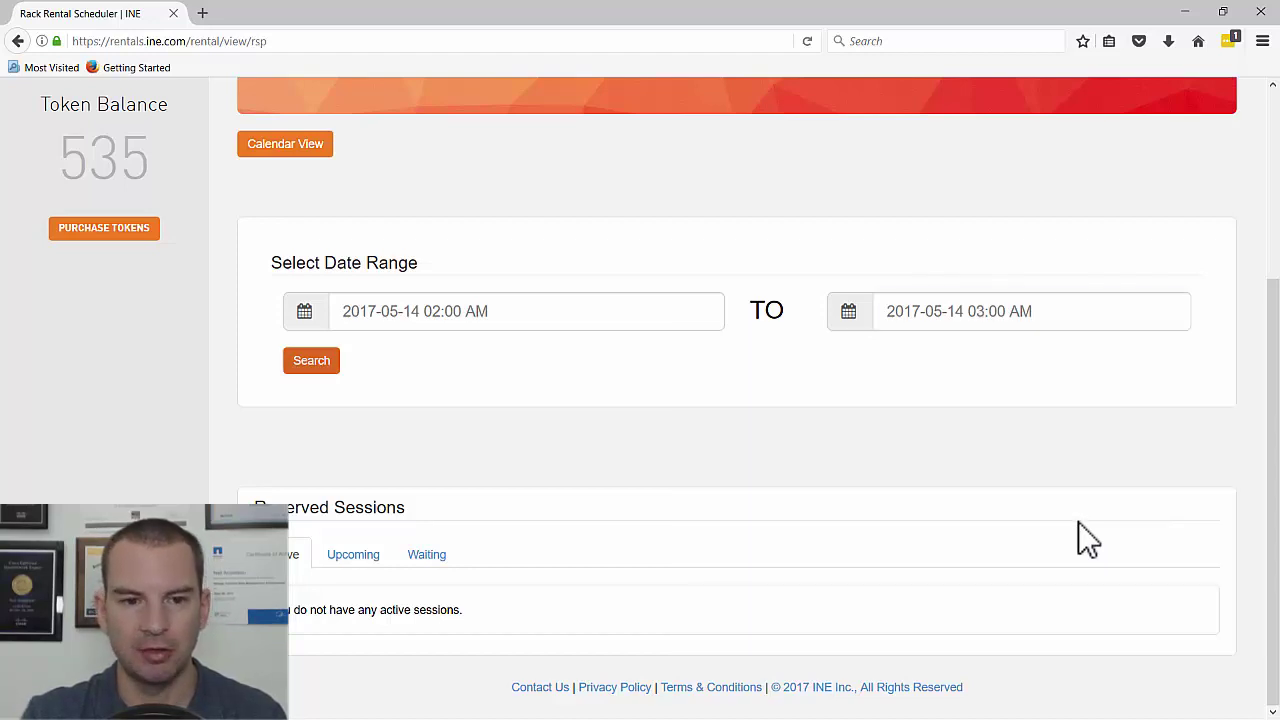
{"action": "key", "text": "Return"}
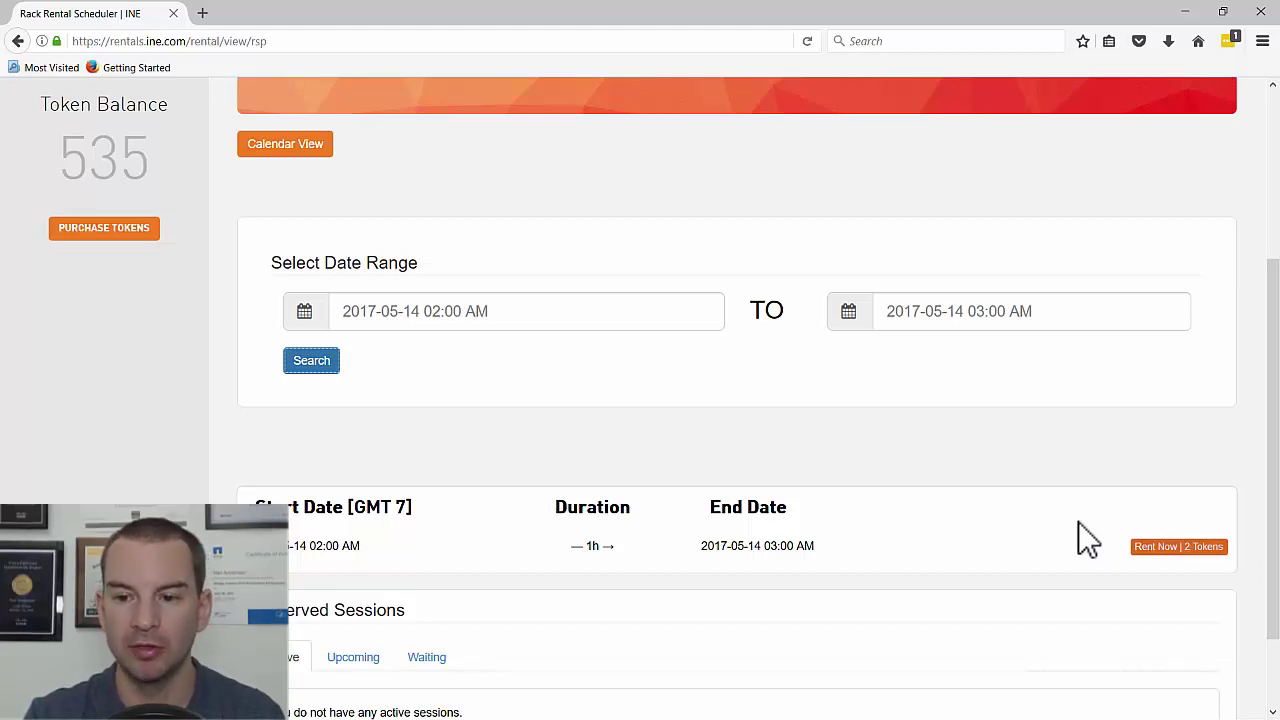
- Rent the 1-hour slot for 2 tokens and confirm the booking
{"action": "left_click", "coordinate": [1179, 546]}
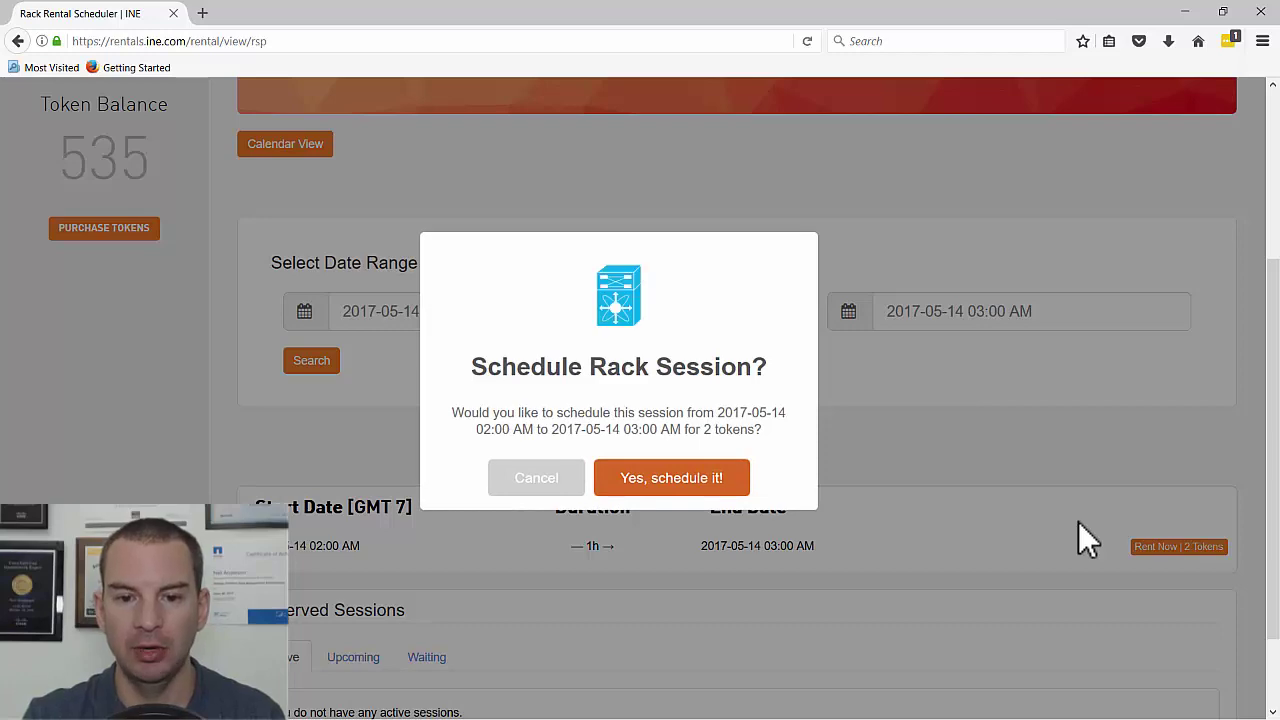
{"action": "key", "text": "Return"}
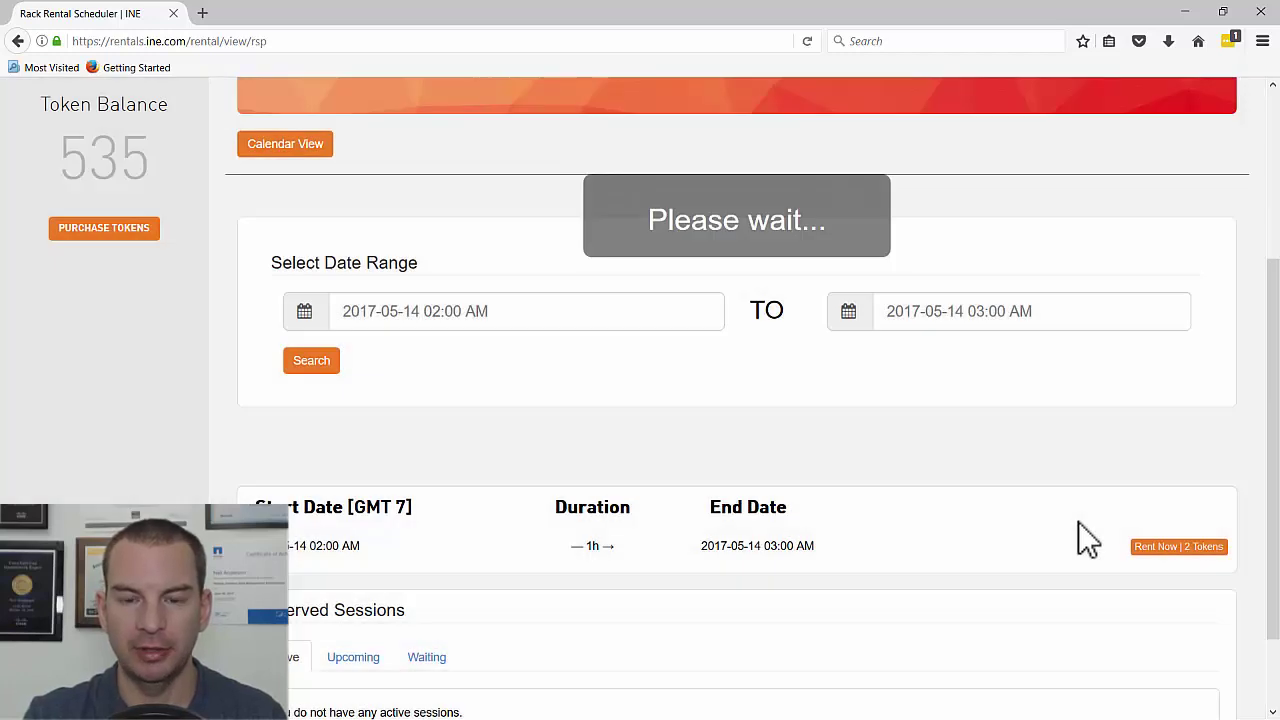
{"action": "key", "text": "Return"}
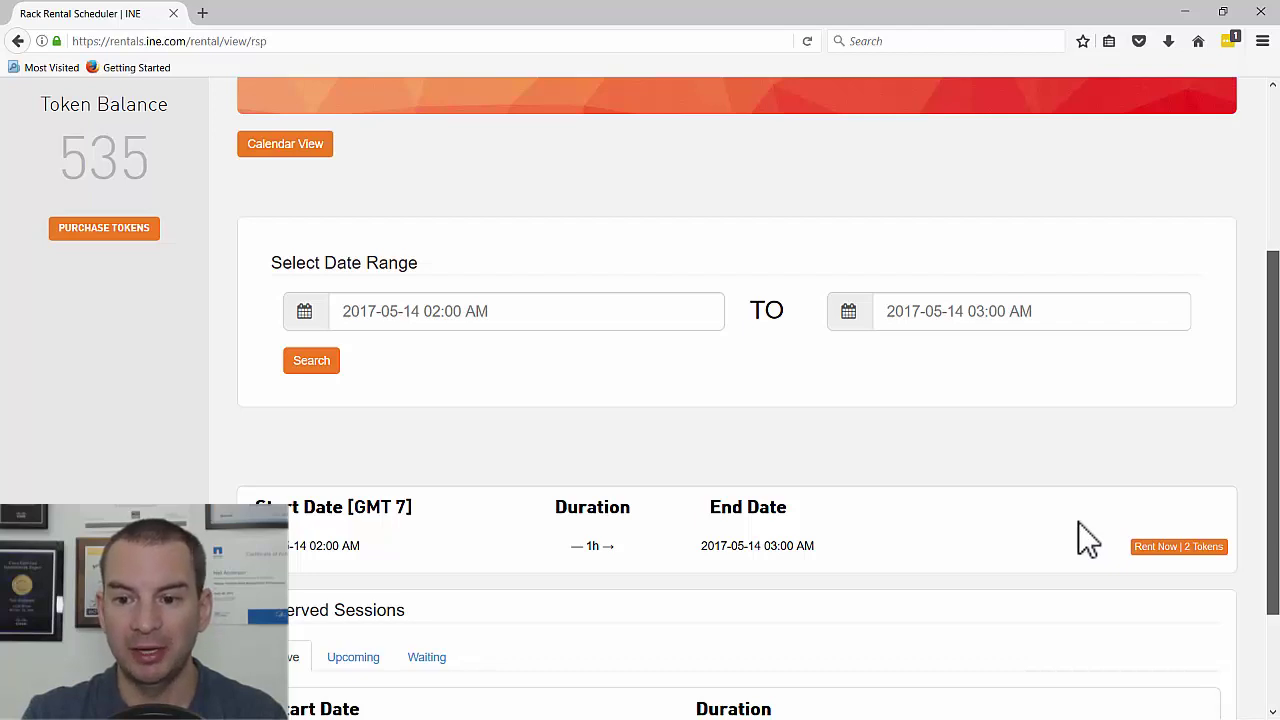
- Open the Rack Control Panel for the reserved session
{"action": "scroll", "coordinate": [1078, 521], "scroll_direction": "down", "scroll_amount": 3}
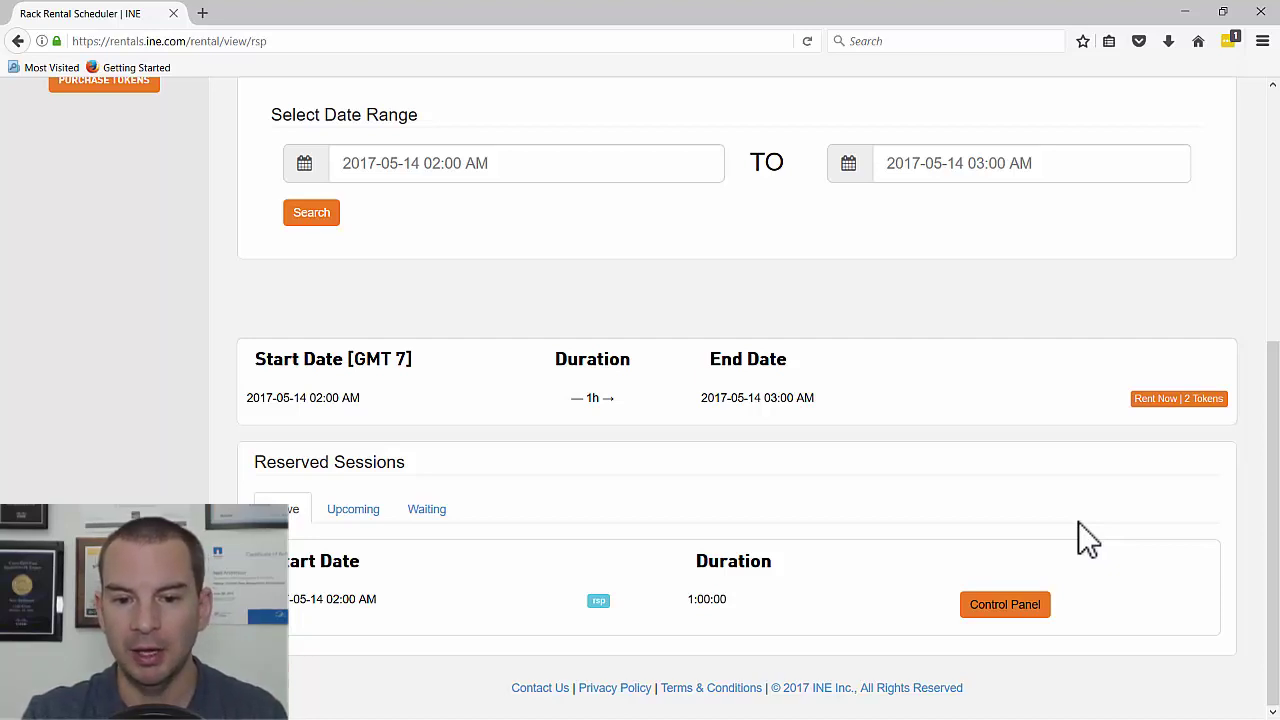
{"action": "key", "text": "Tab"}
{"action": "key", "text": "Return"}
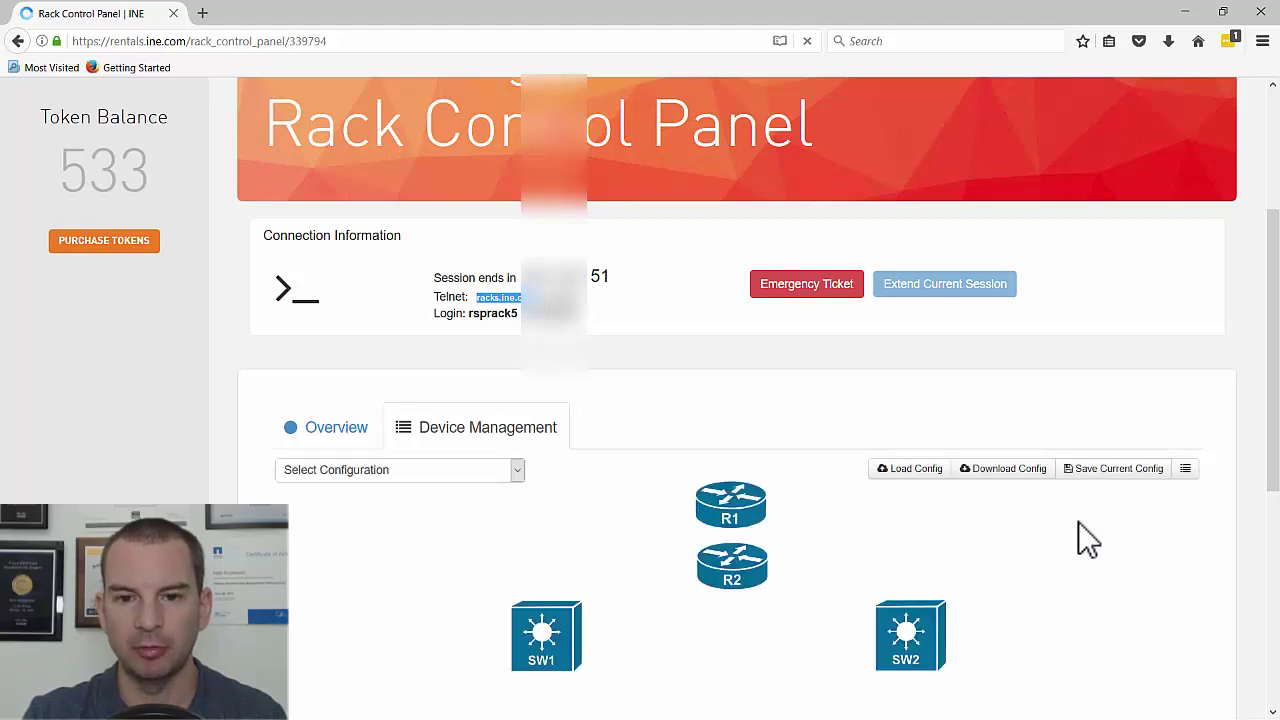
- Scroll through the full R1–R4 and SW1–SW3 topology, then bring up the Windows Start menu
{"action": "scroll", "coordinate": [1078, 521], "scroll_direction": "down", "scroll_amount": 1}
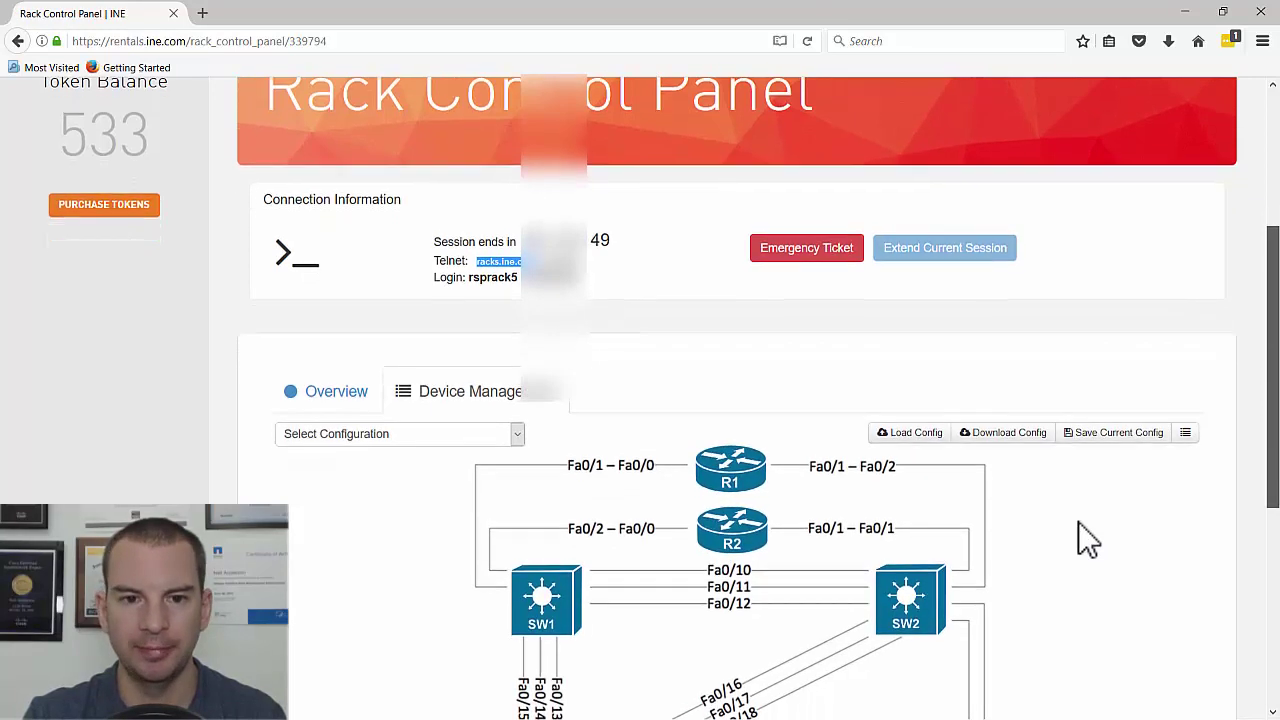
{"action": "scroll", "coordinate": [1078, 521], "scroll_direction": "down", "scroll_amount": 3}
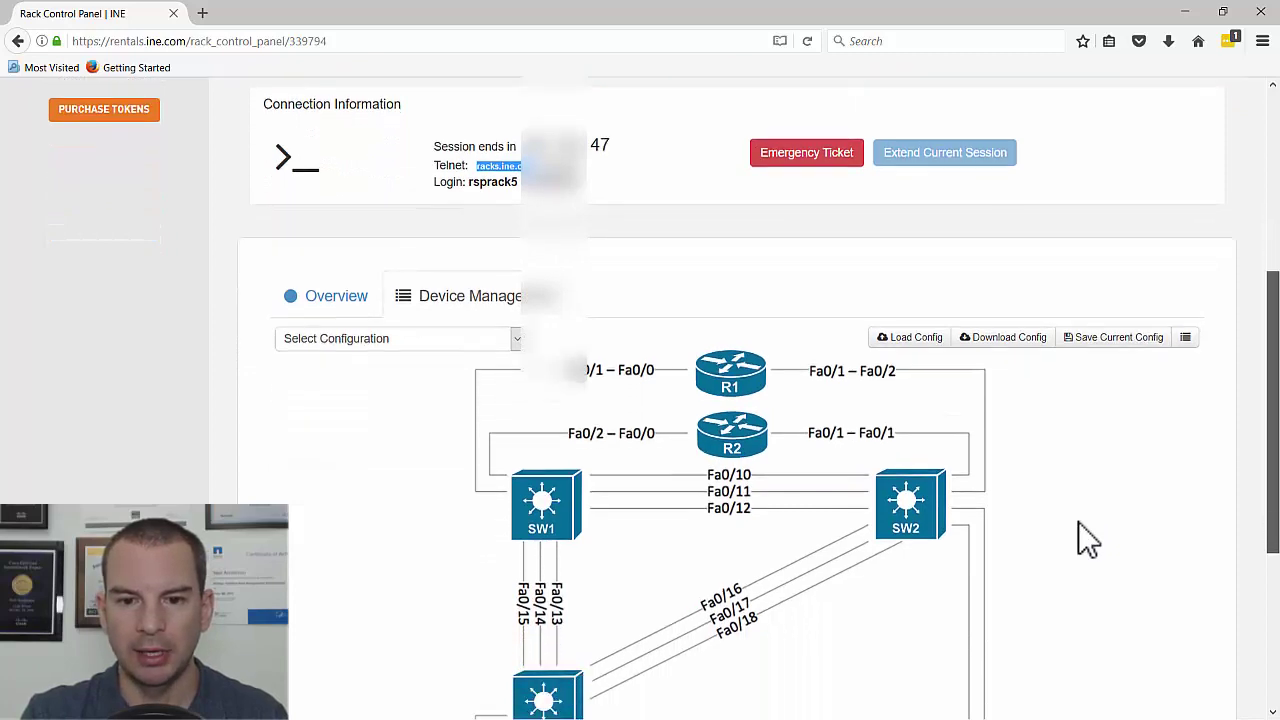
{"action": "scroll", "coordinate": [1078, 521], "scroll_direction": "down", "scroll_amount": 3}
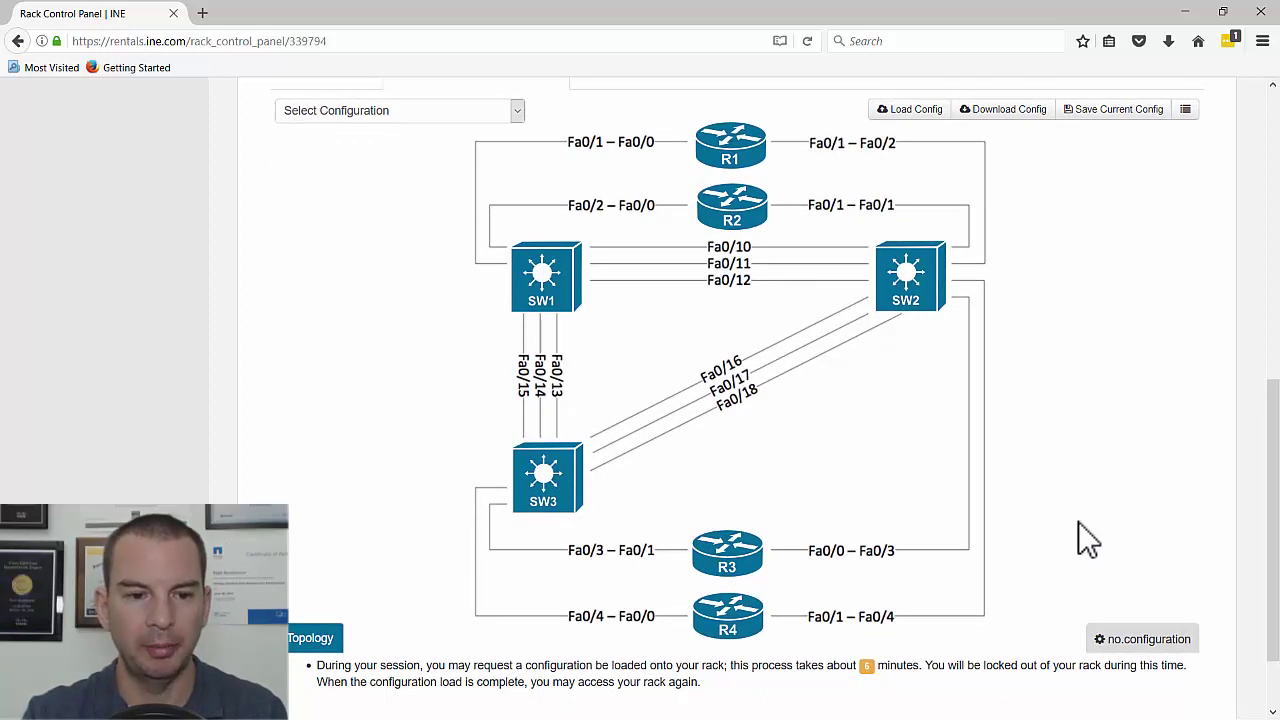
{"action": "key", "text": "super"}
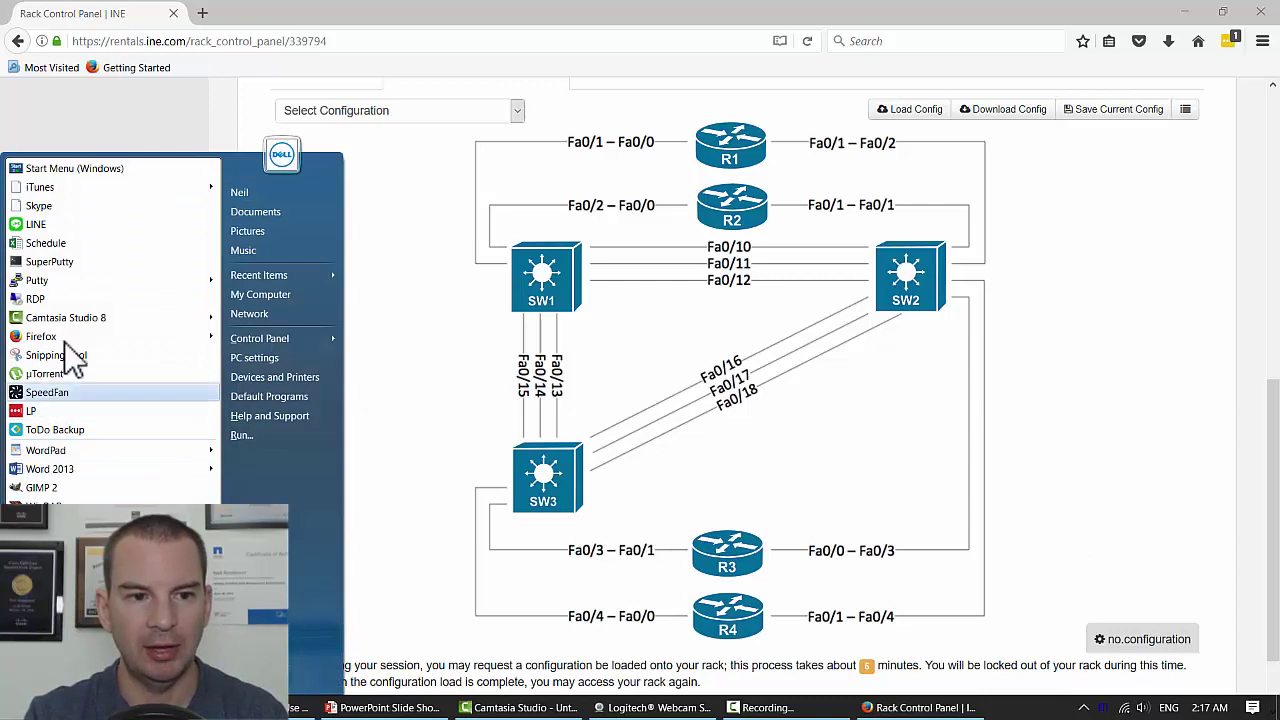
- Launch PuTTY and open the saved INE session, Telnet to racks.ine.com on port 23
{"action": "left_click", "coordinate": [51, 286]}
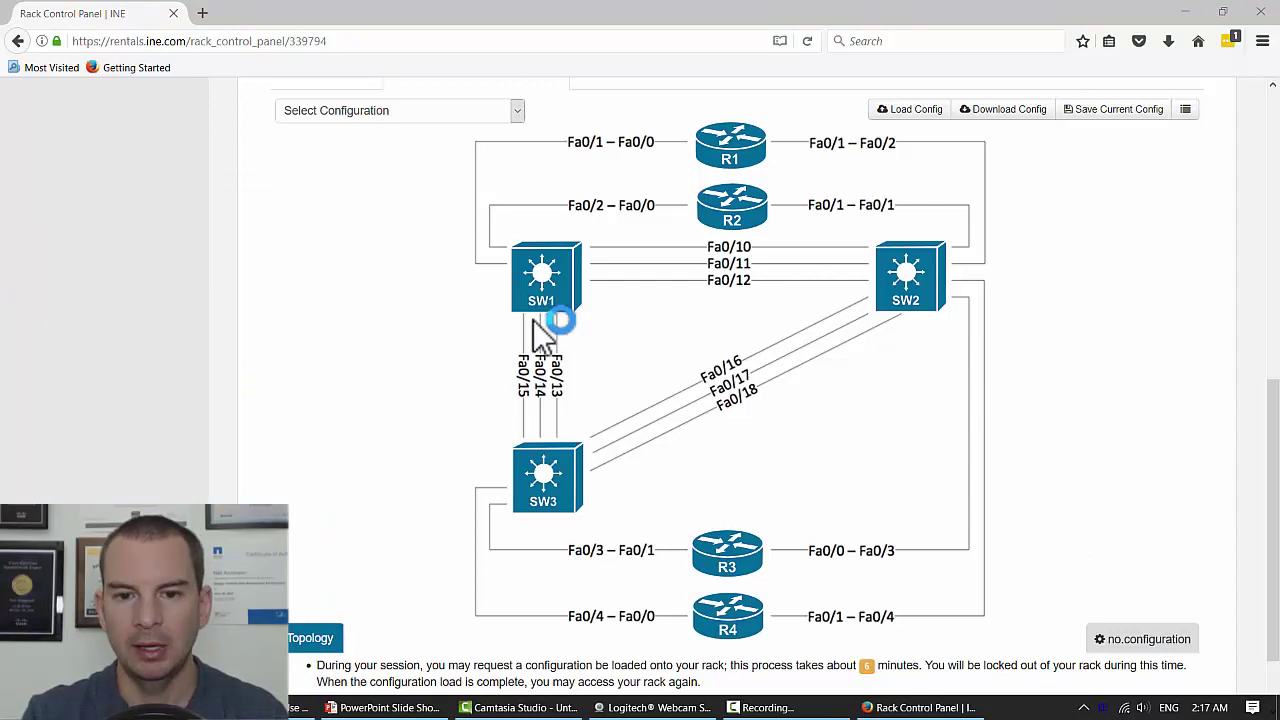
{"action": "left_click_drag", "start_coordinate": [755, 390], "coordinate": [752, 413]}
{"action": "left_click", "coordinate": [600, 407]}
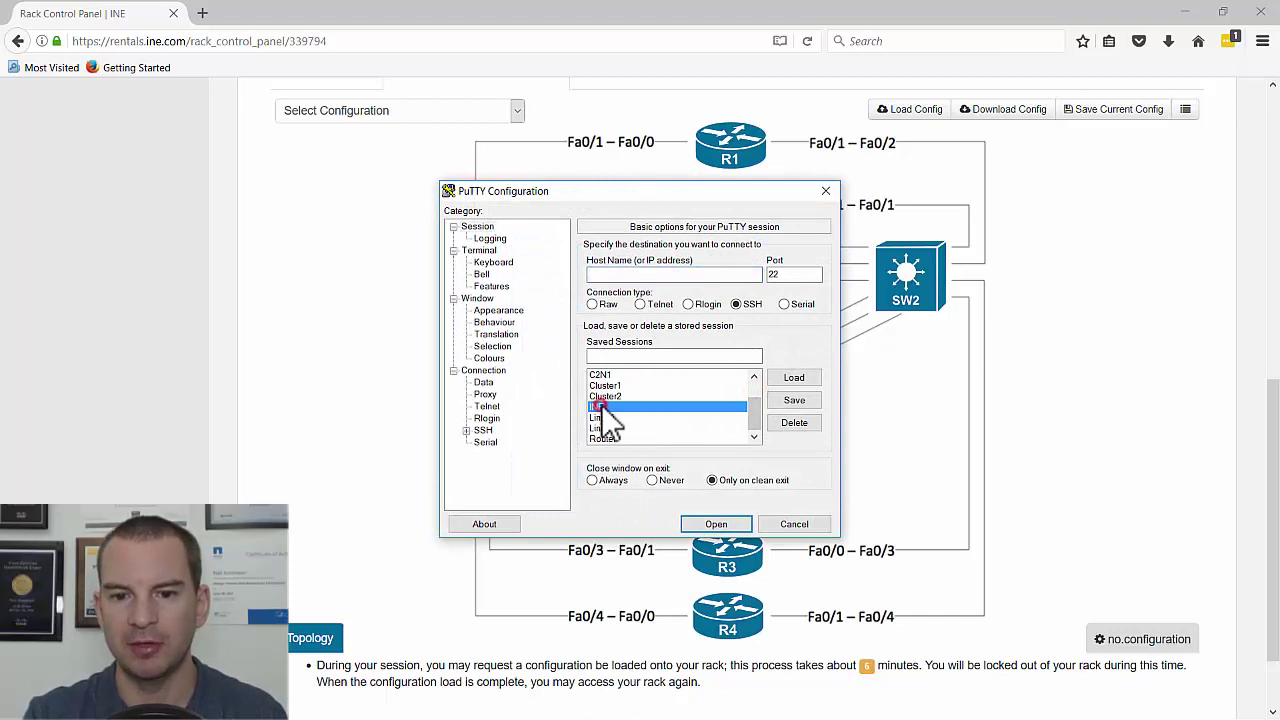
{"action": "left_click", "coordinate": [781, 377]}
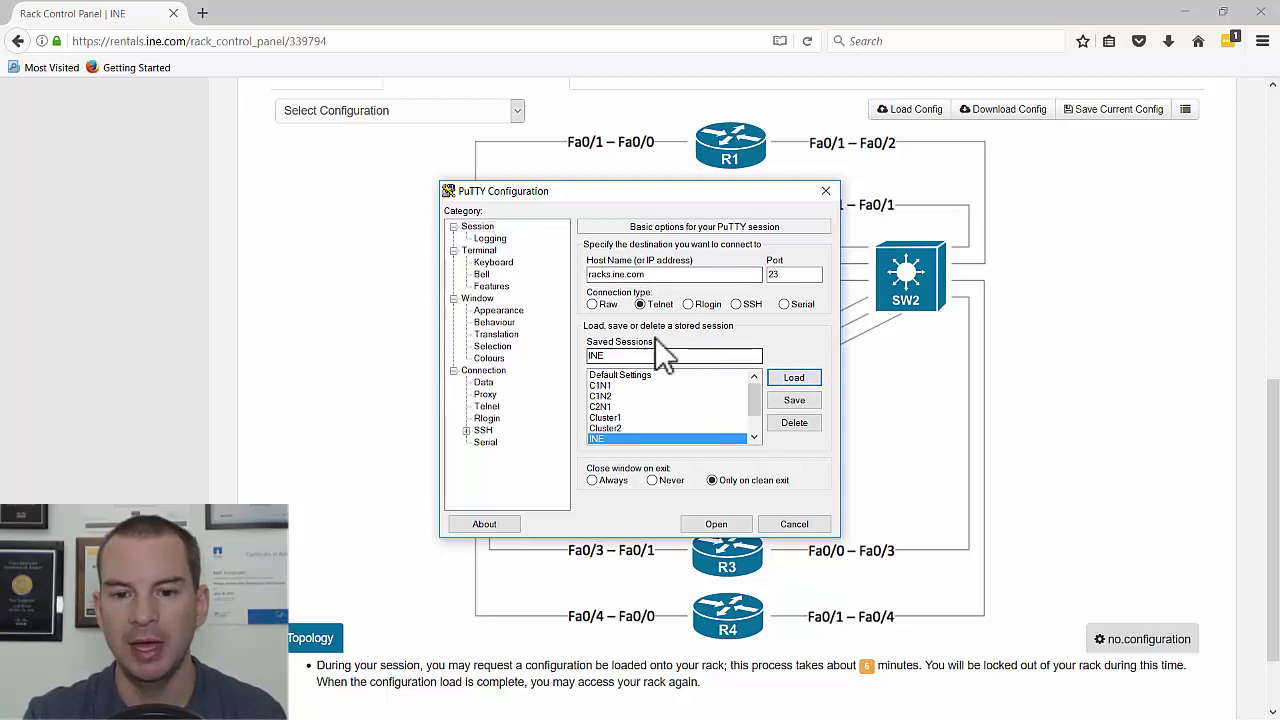
{"action": "left_click", "coordinate": [717, 522]}
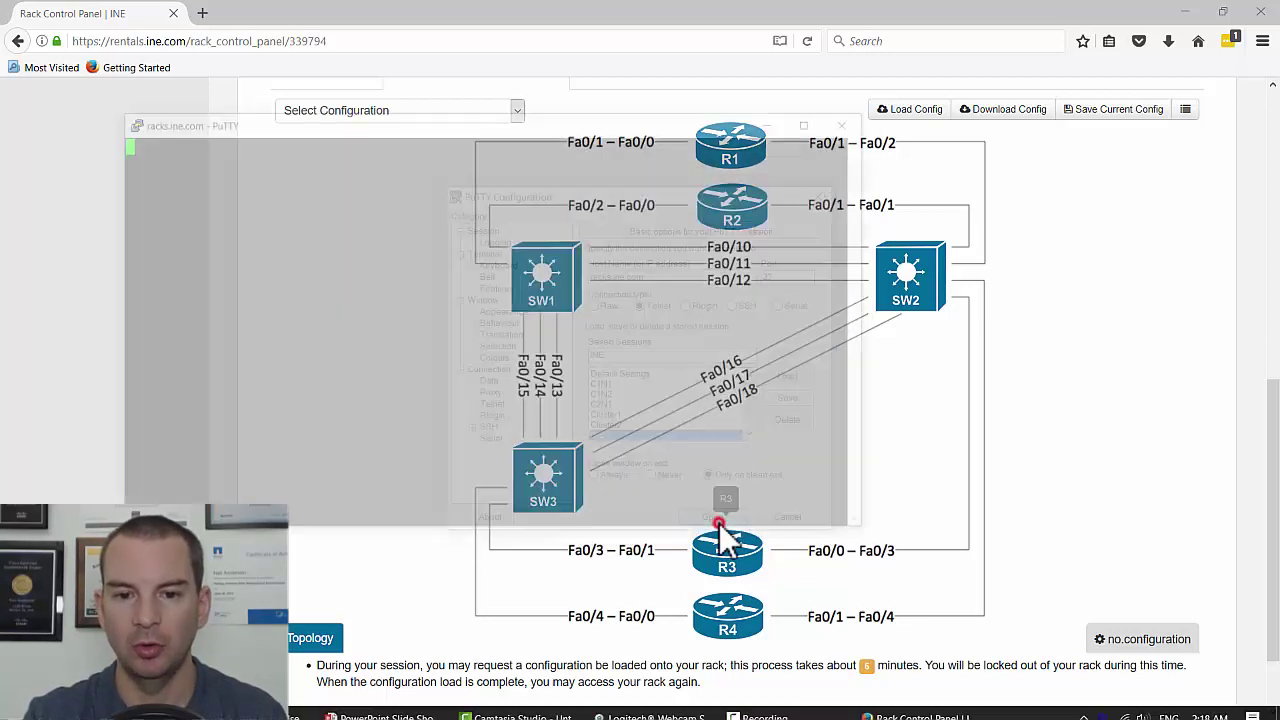
- Log in to the RS CCNP Rack 5 menu with the rack credentials and connect to R1 (option 4)
{"action": "scroll", "coordinate": [945, 480], "scroll_direction": "up", "scroll_amount": 3}
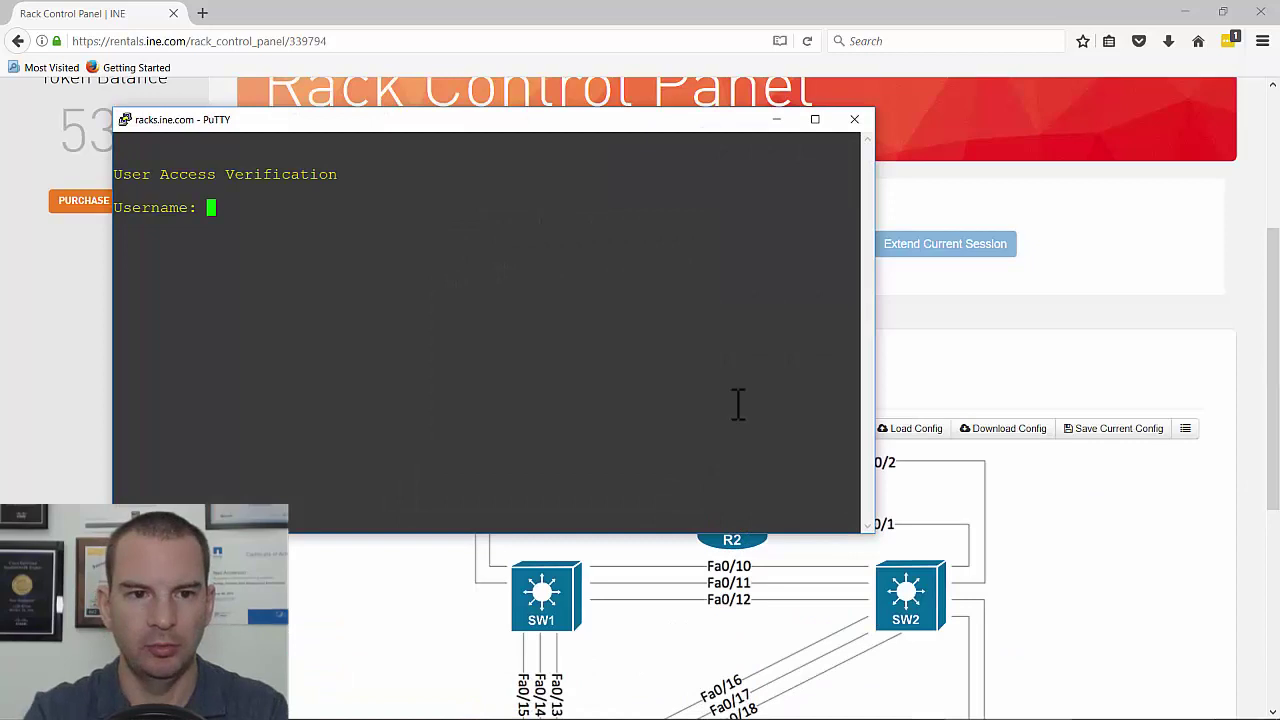
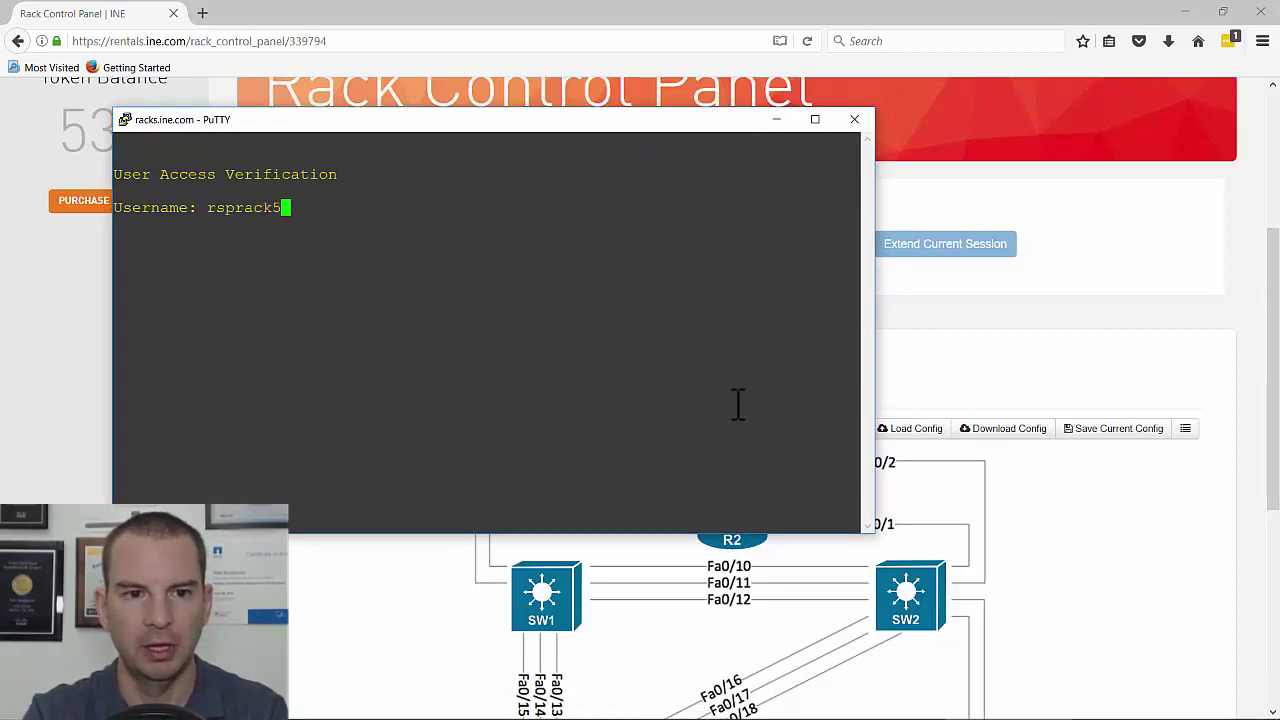
{"action": "key", "text": "Return"}
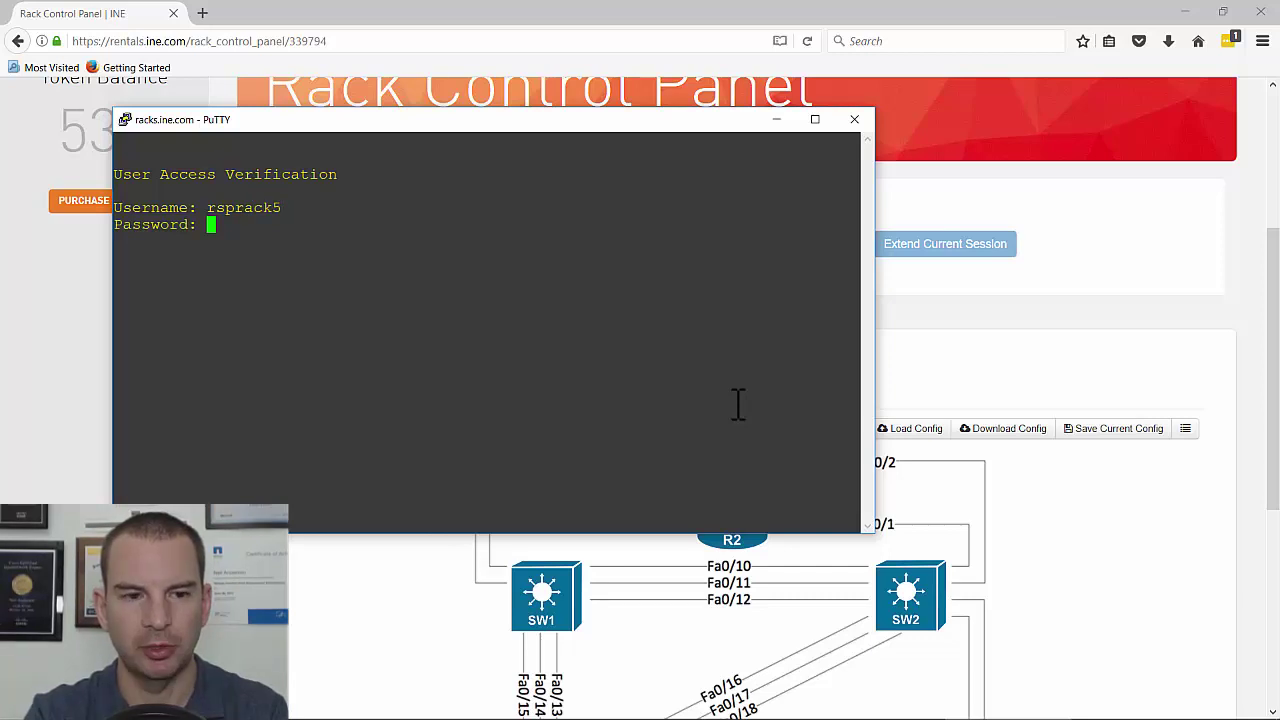
{"action": "key", "text": "Return"}
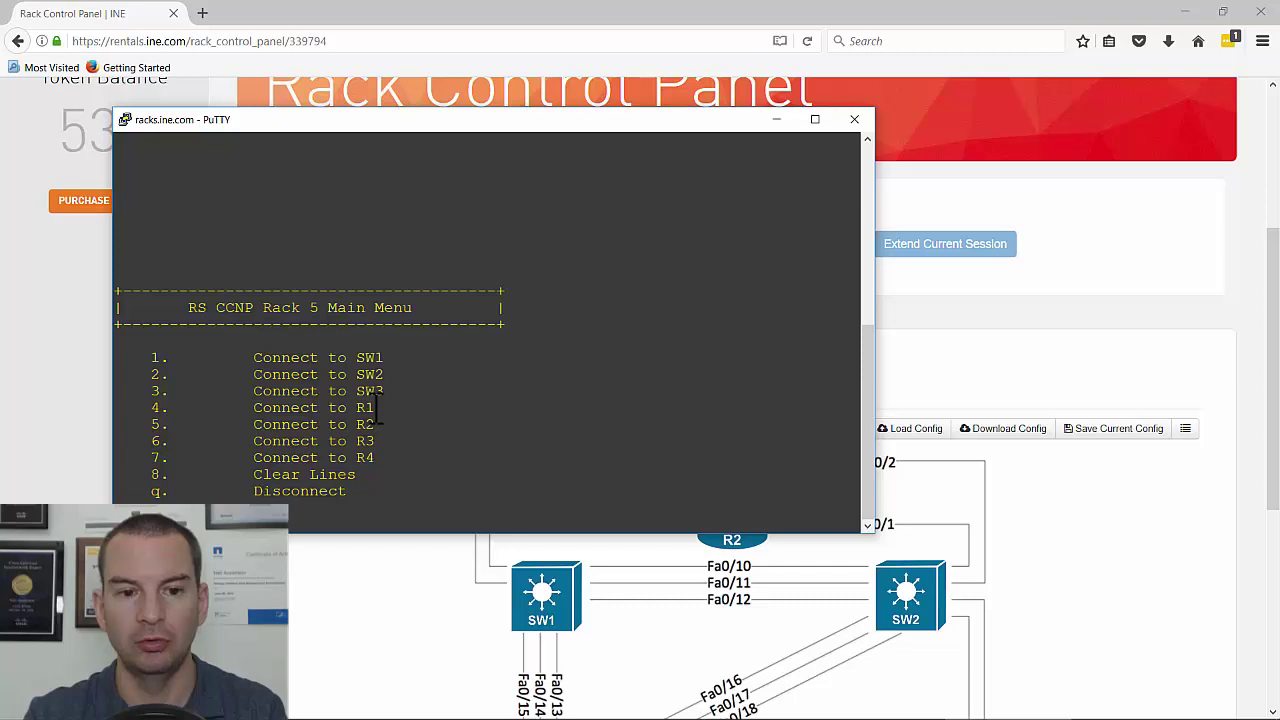
{"action": "key", "text": "Return"}
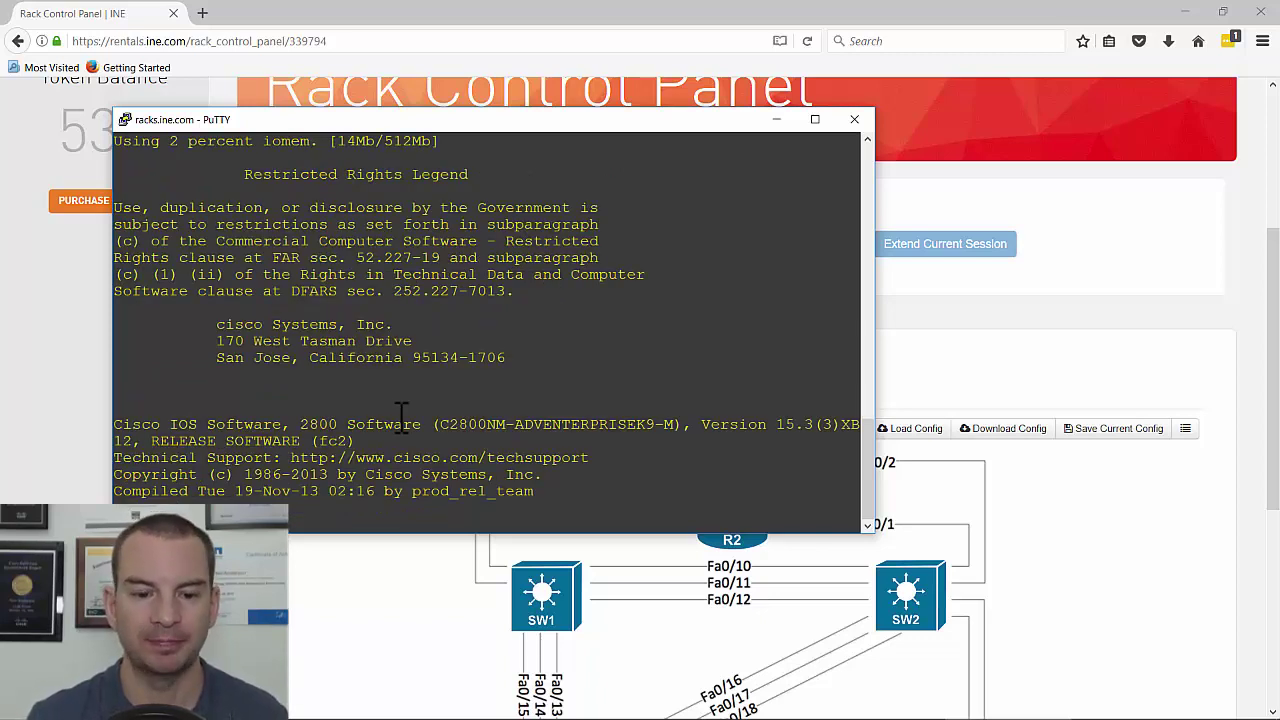
- Duplicate the PuTTY session and log in to the Rack 5 menu with the rack credentials
{"action": "right_click", "coordinate": [124, 121]}
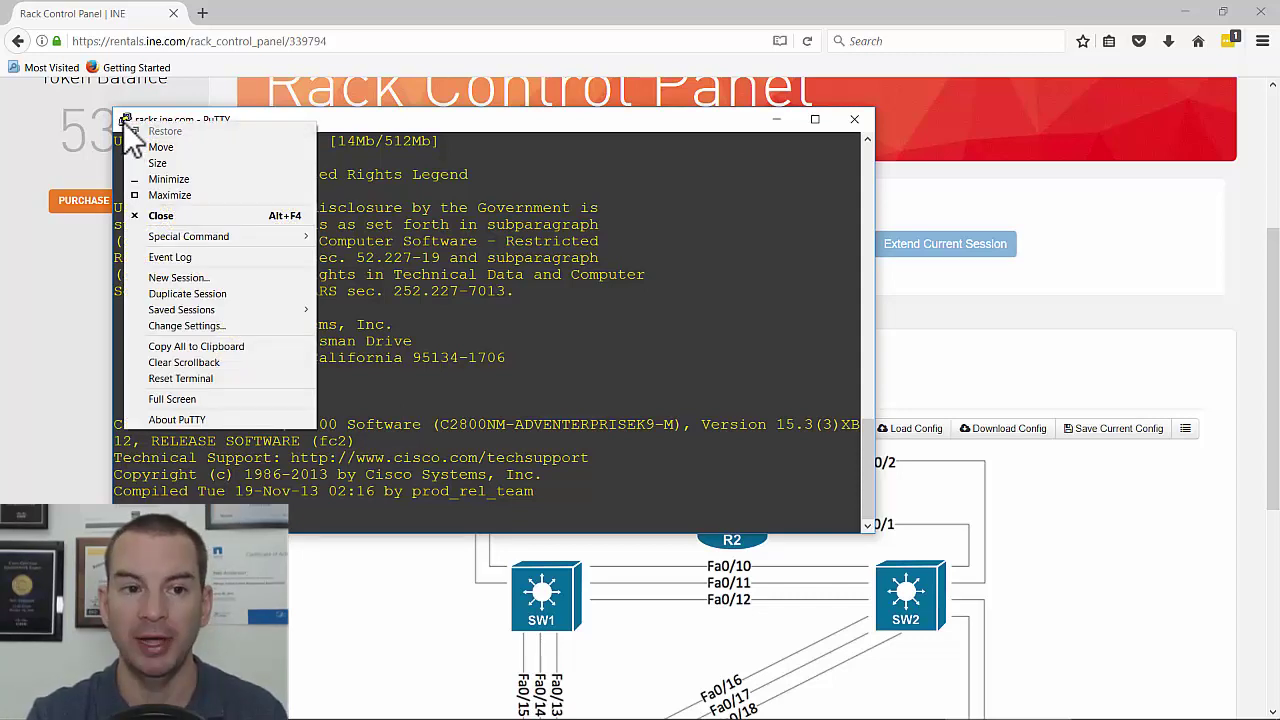
{"action": "left_click", "coordinate": [210, 300]}
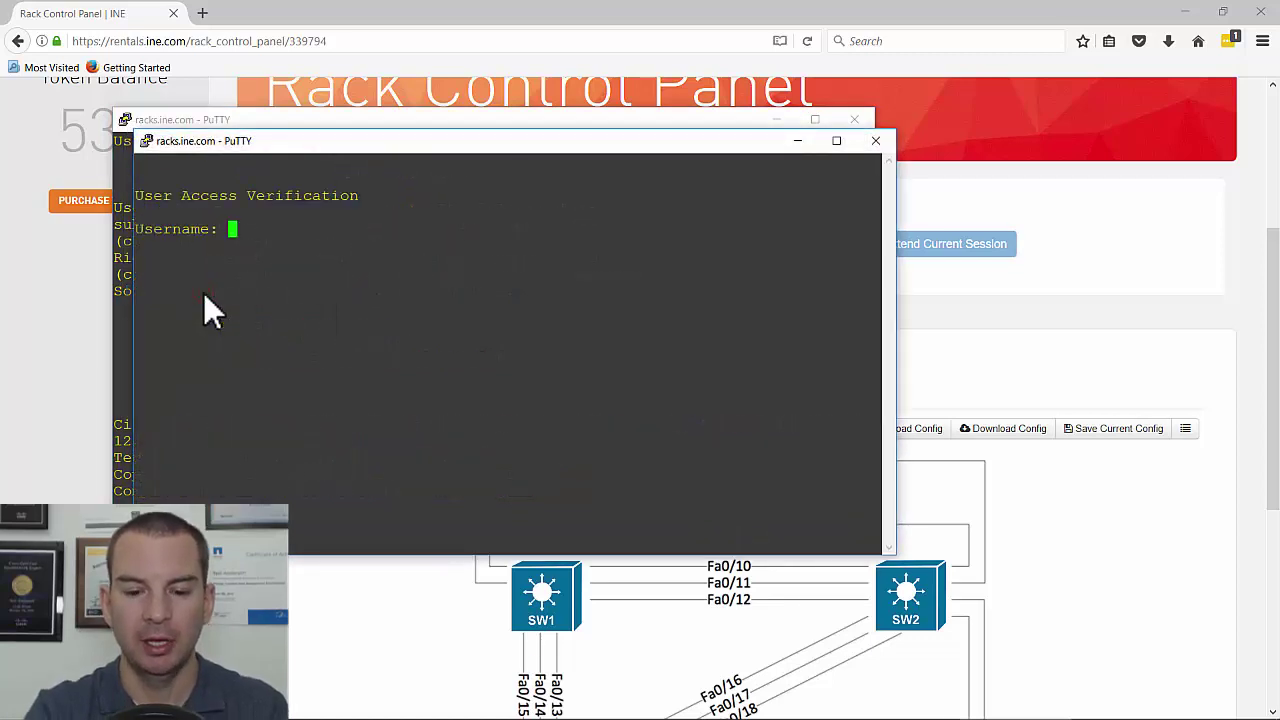
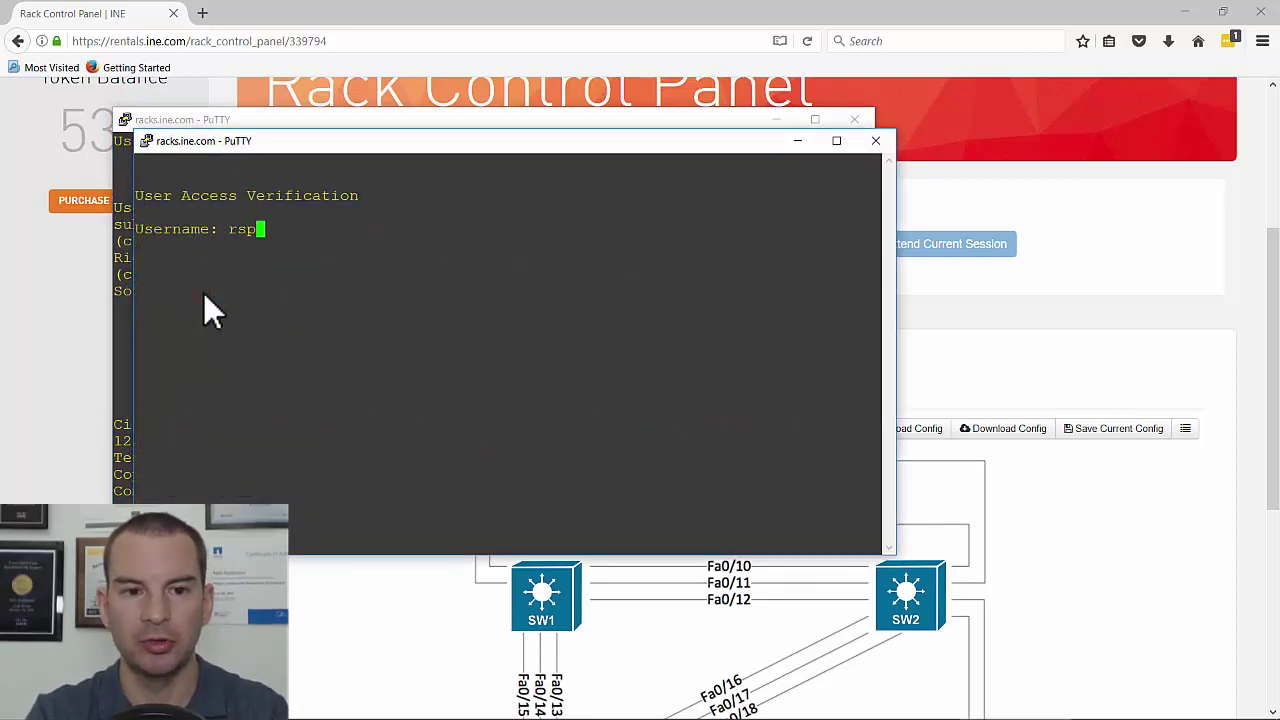
{"action": "key", "text": "Return"}
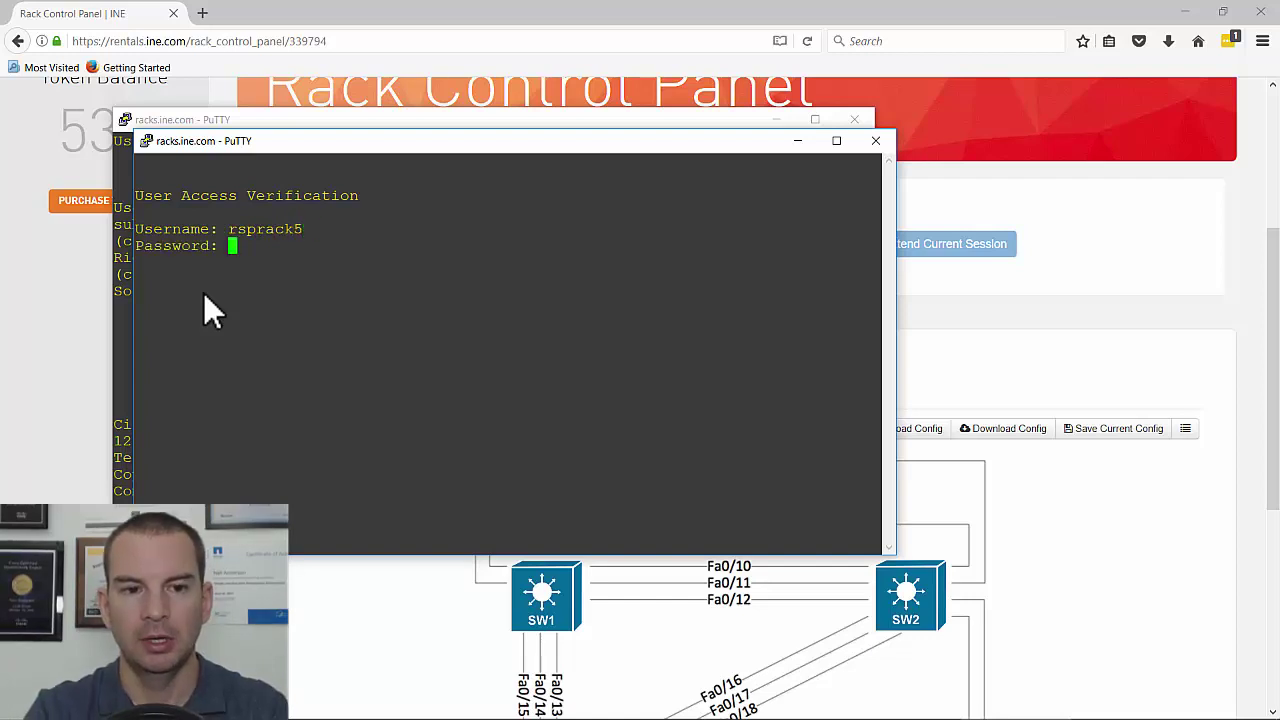
{"action": "key", "text": "Return"}
- Place the second terminal beside the first, connect to R2 (option 5), then escape back to the main menu
{"action": "left_click_drag", "start_coordinate": [385, 145], "coordinate": [613, 136]}
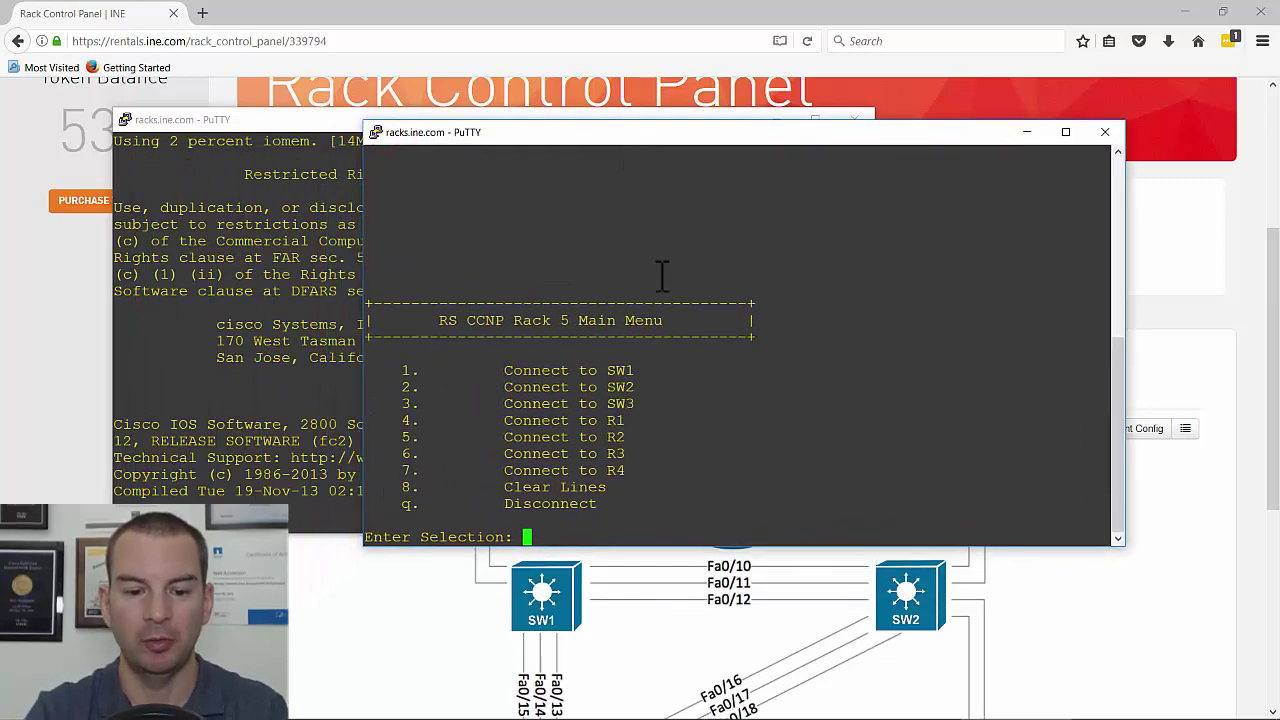
{"action": "type", "text": "5"}
{"action": "key", "text": "Return"}
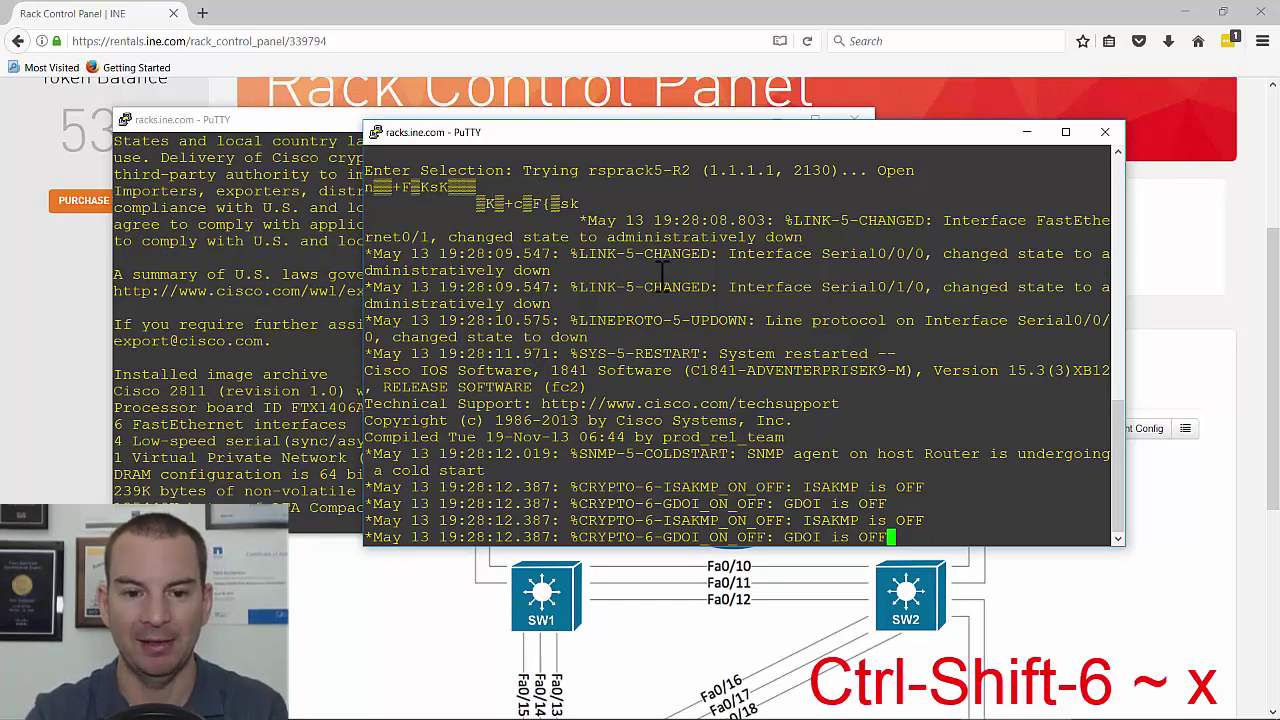
{"action": "key", "text": "ctrl+shift+6"}
{"action": "key", "text": "x"}
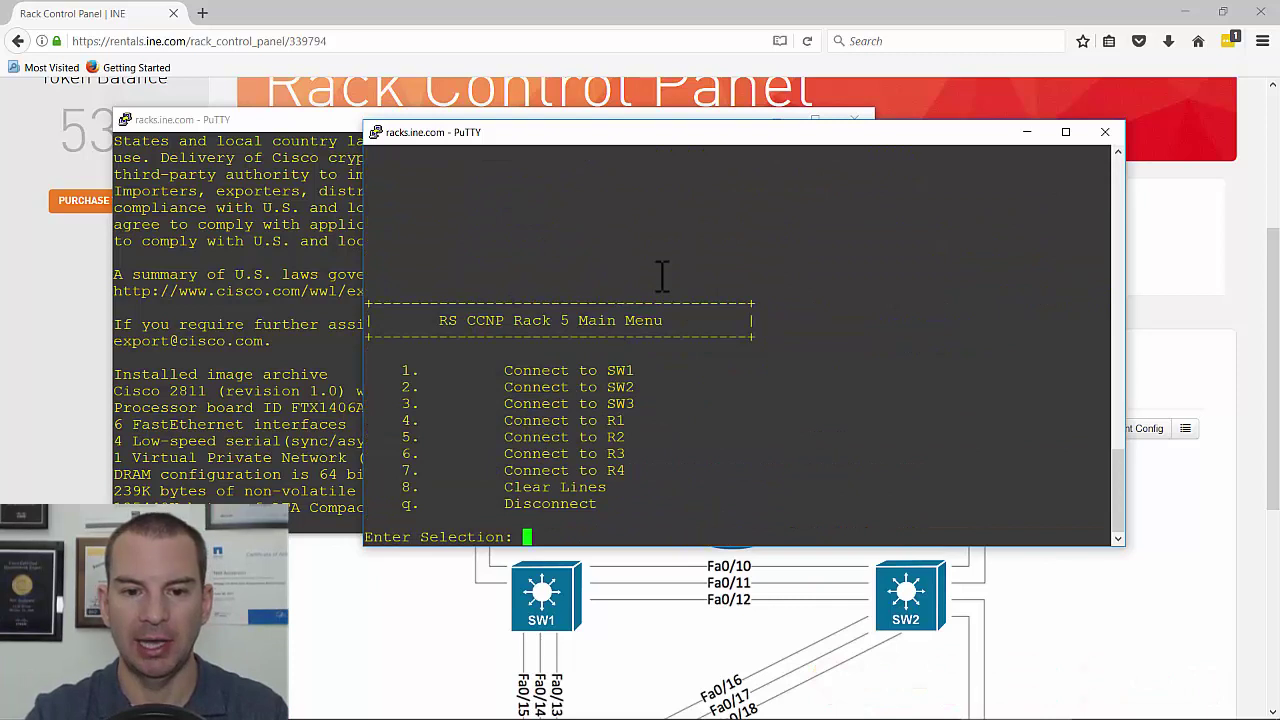